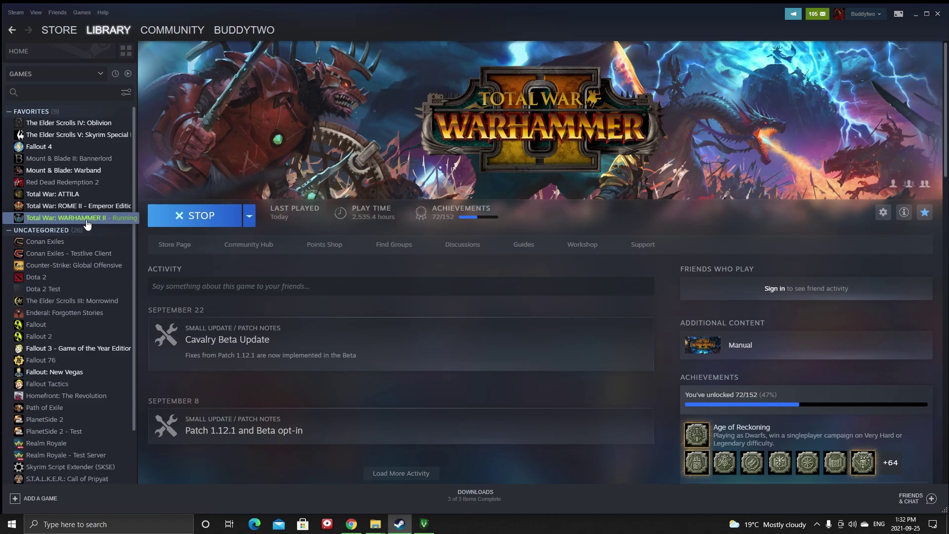
# Open the Total War: WARHAMMER II Workshop and browse its popular mods and tag categories
pyautogui.moveTo(97, 45)
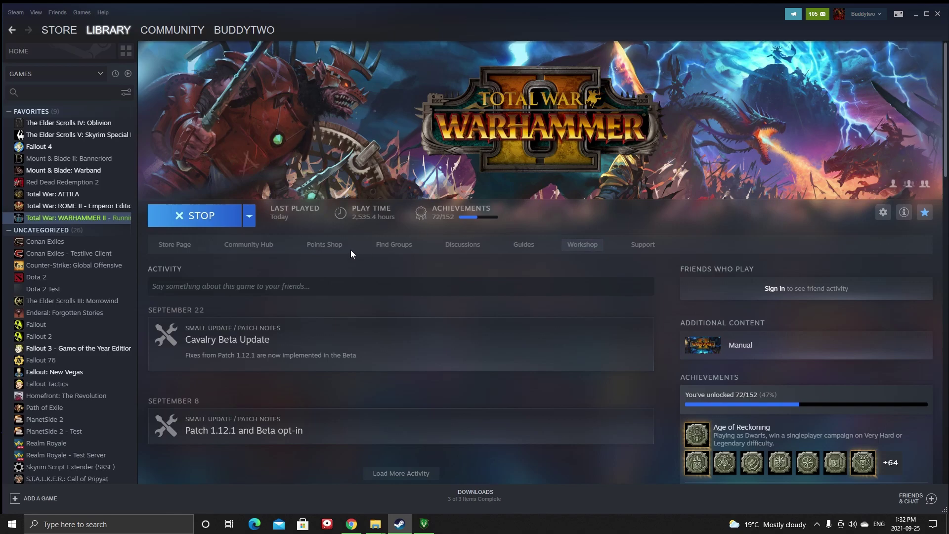
pyautogui.click(593, 251)
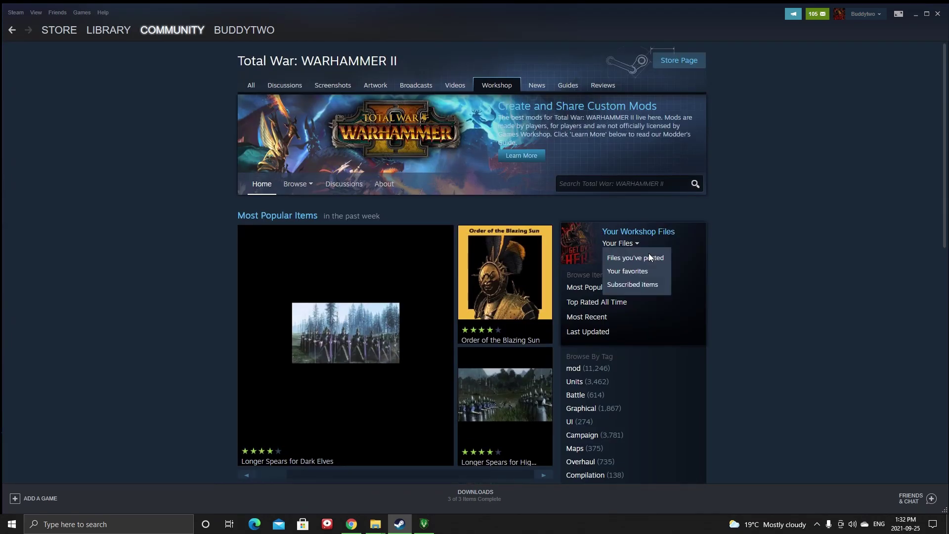
pyautogui.scroll(-3, 664, 269)
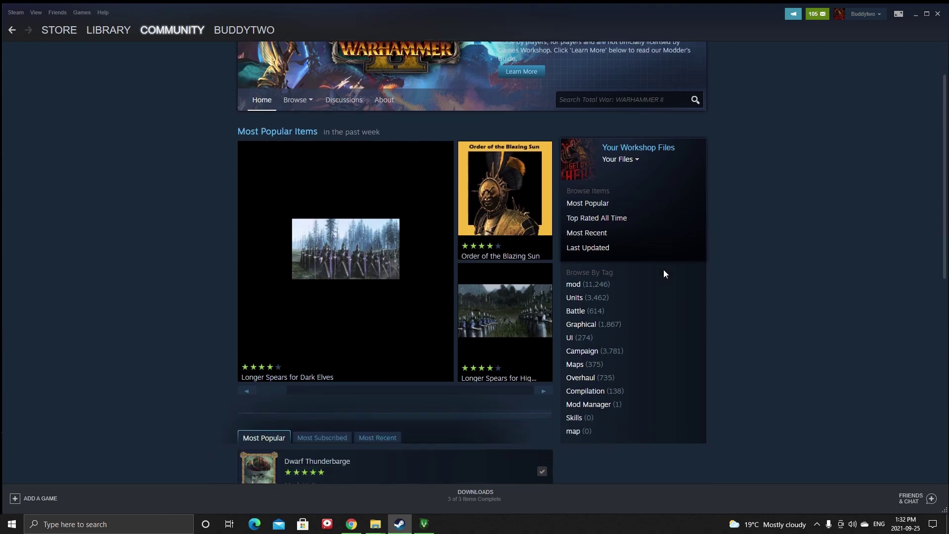
pyautogui.scroll(-5, 716, 248)
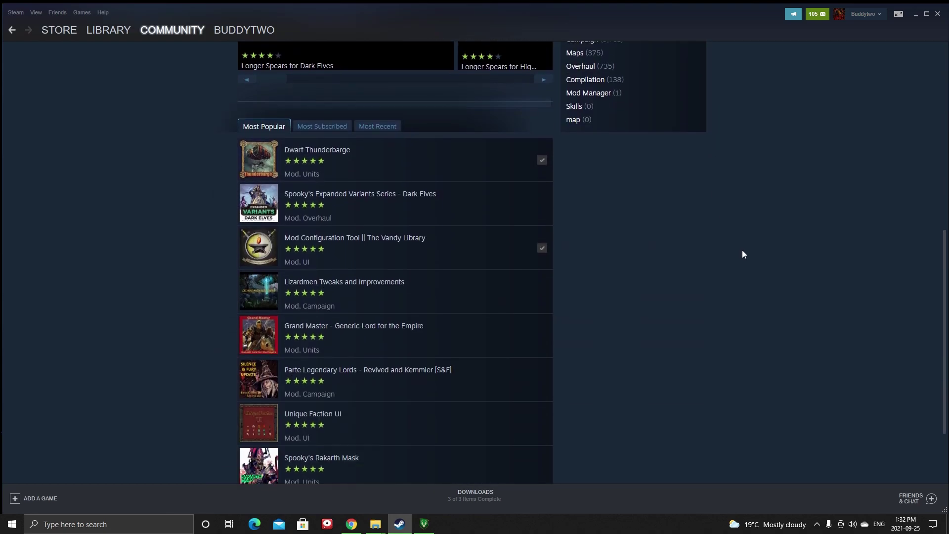
pyautogui.scroll(5, 694, 232)
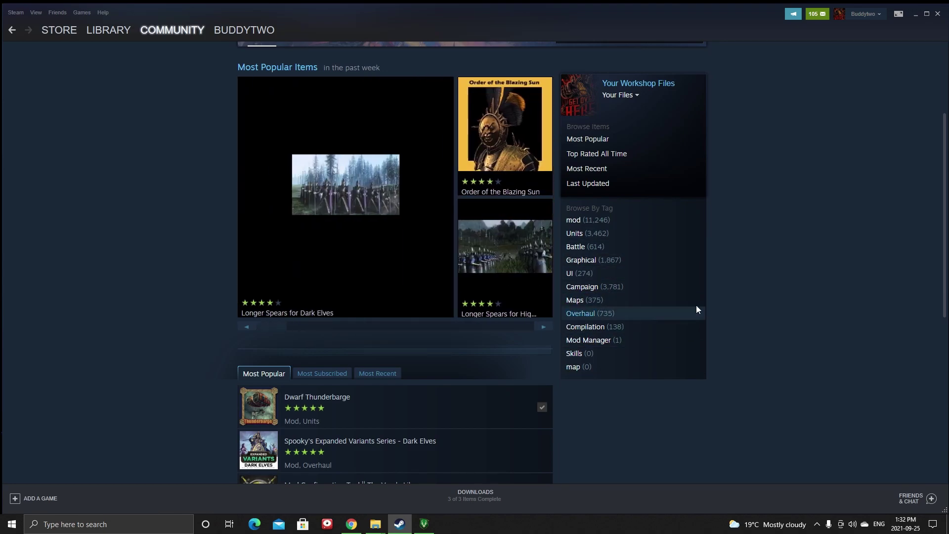
pyautogui.scroll(-1, 702, 306)
pyautogui.scroll(1, 676, 284)
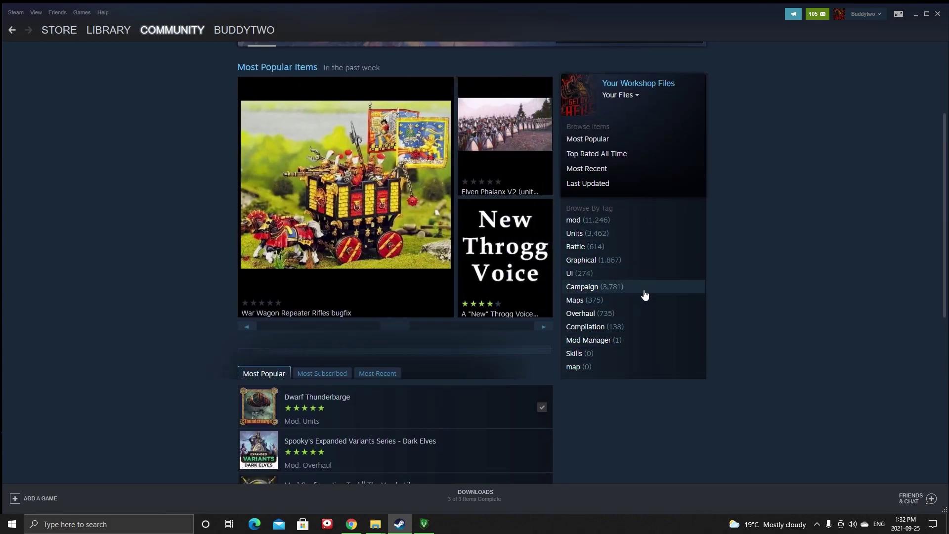
pyautogui.scroll(3, 848, 303)
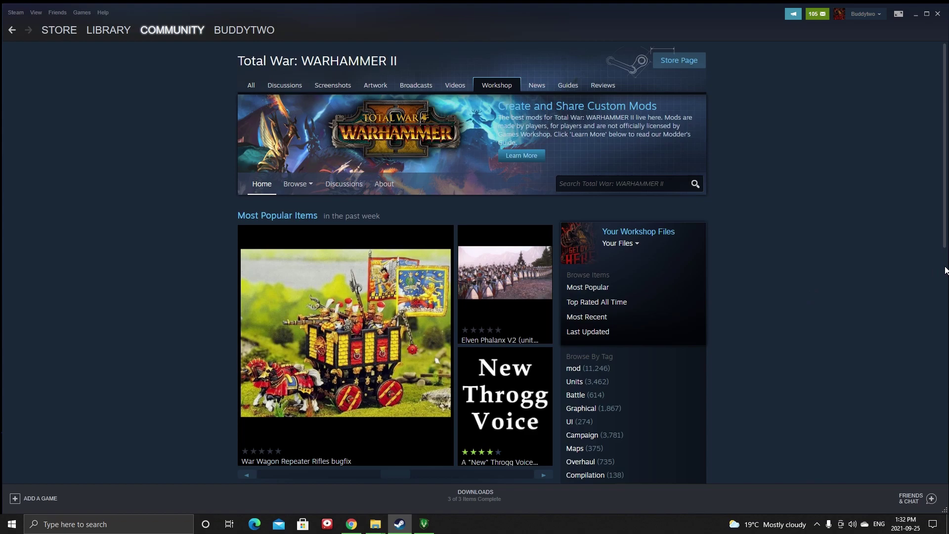
pyautogui.click(616, 189)
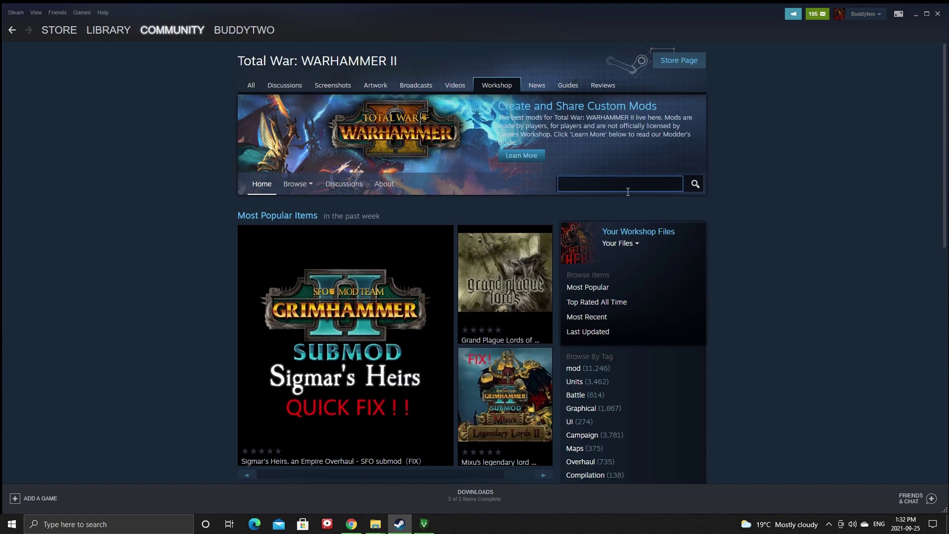
# Search the Workshop for 'dogs of war' and look over the 1,089 results and sort options
pyautogui.write('dogs of war')
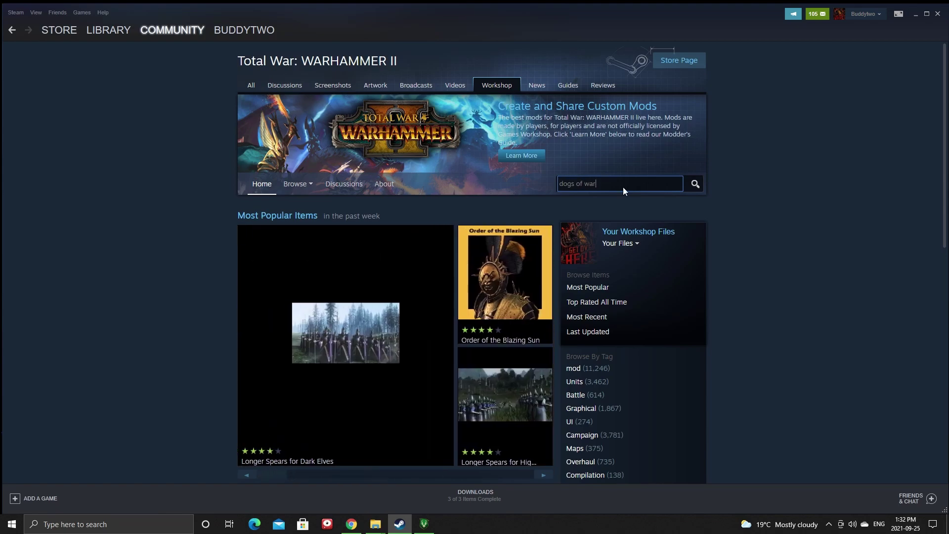
pyautogui.press('Return')
pyautogui.click(524, 234)
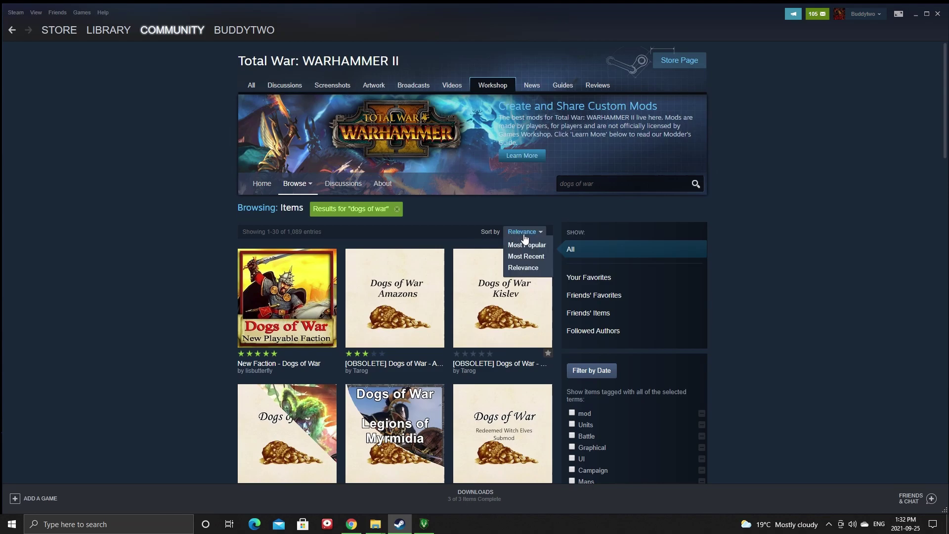
pyautogui.scroll(-4, 547, 302)
pyautogui.scroll(-5, 548, 301)
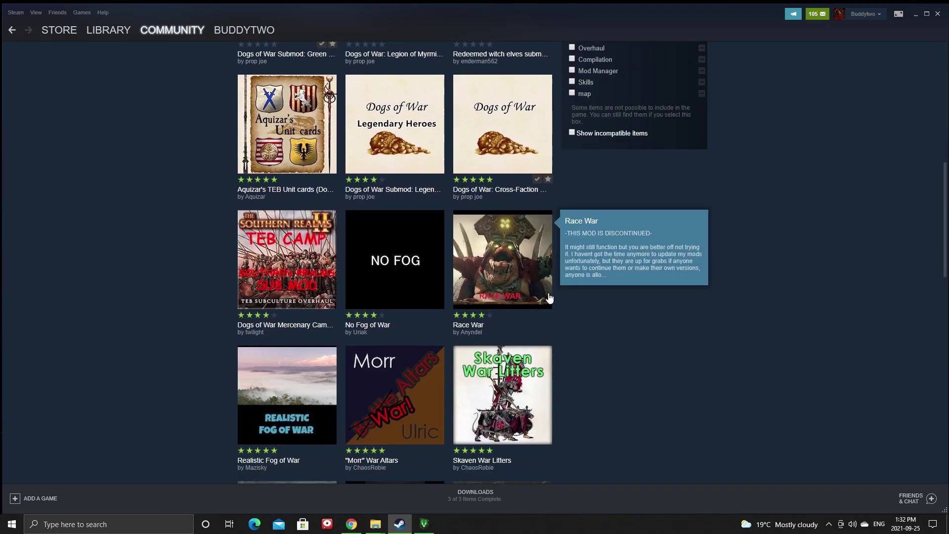
pyautogui.moveTo(502, 134)
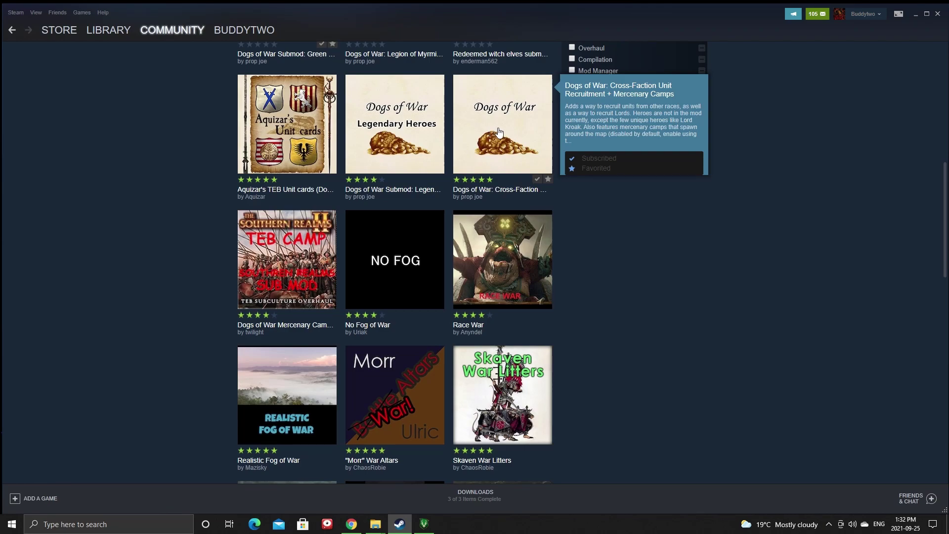
# Open the Dogs of War: Cross-Faction Unit Recruitment + Mercenary Camps page and preview its screenshots
pyautogui.click(499, 132)
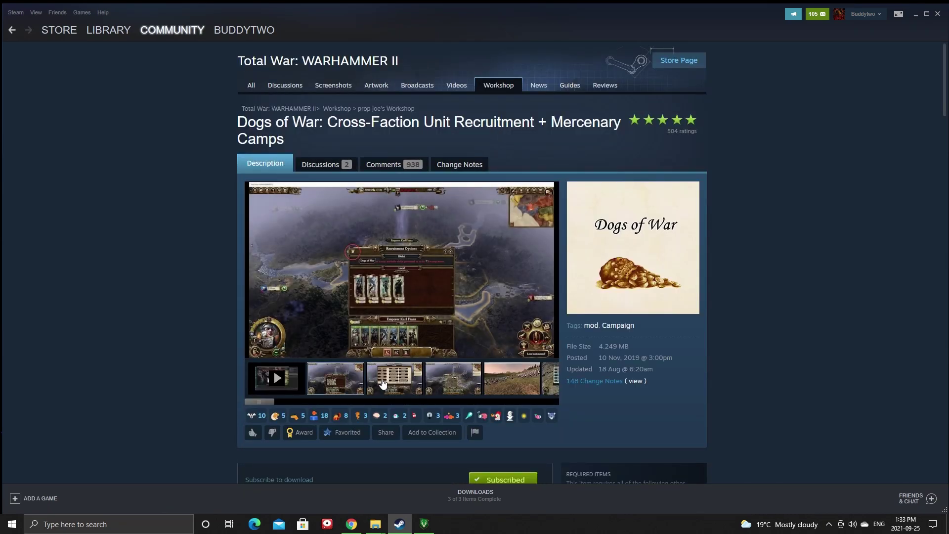
pyautogui.click(397, 383)
pyautogui.click(467, 378)
pyautogui.click(514, 380)
pyautogui.click(487, 378)
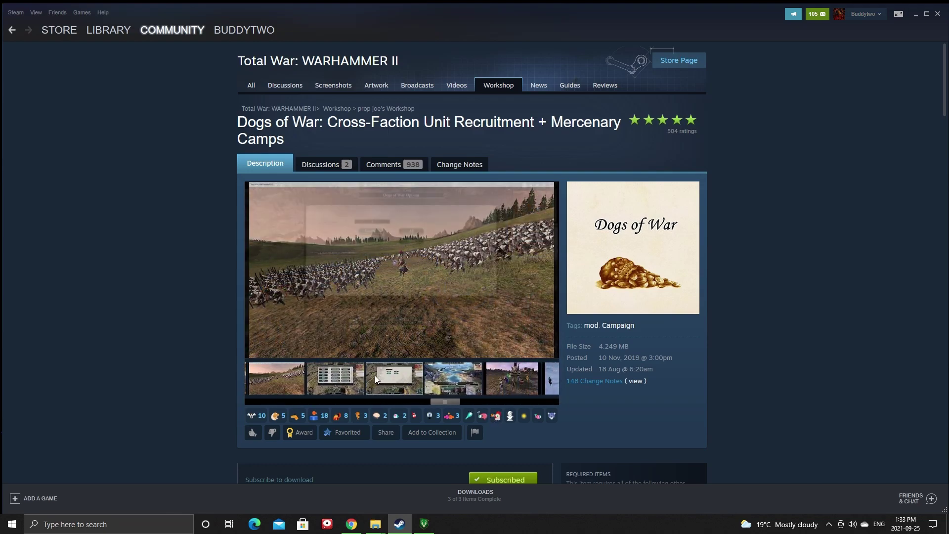
pyautogui.click(284, 378)
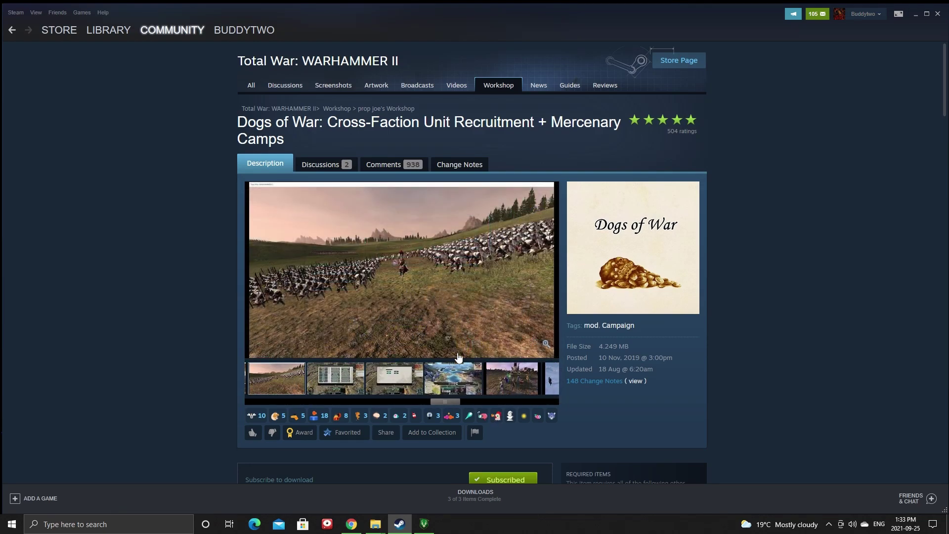
pyautogui.click(455, 379)
pyautogui.click(502, 377)
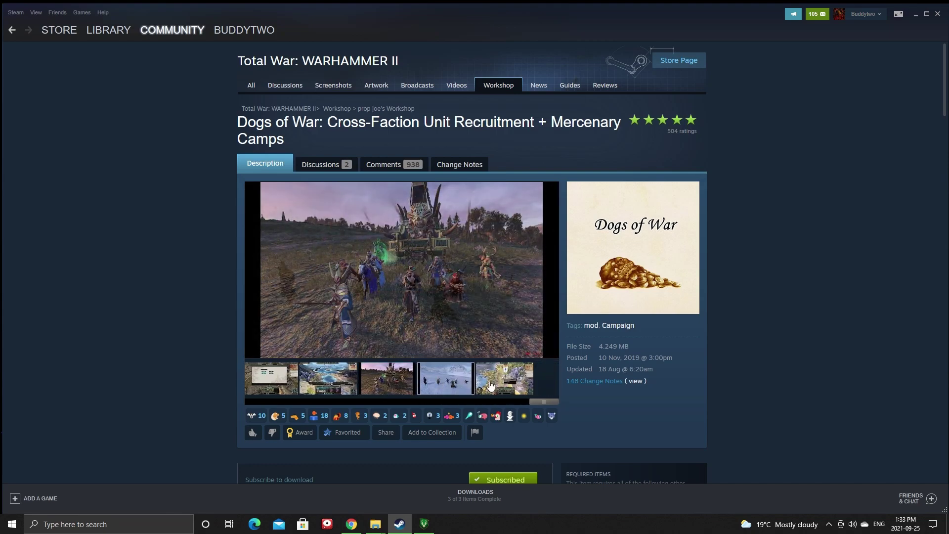
pyautogui.click(491, 386)
pyautogui.click(509, 382)
pyautogui.moveTo(540, 402); pyautogui.dragTo(317, 402)
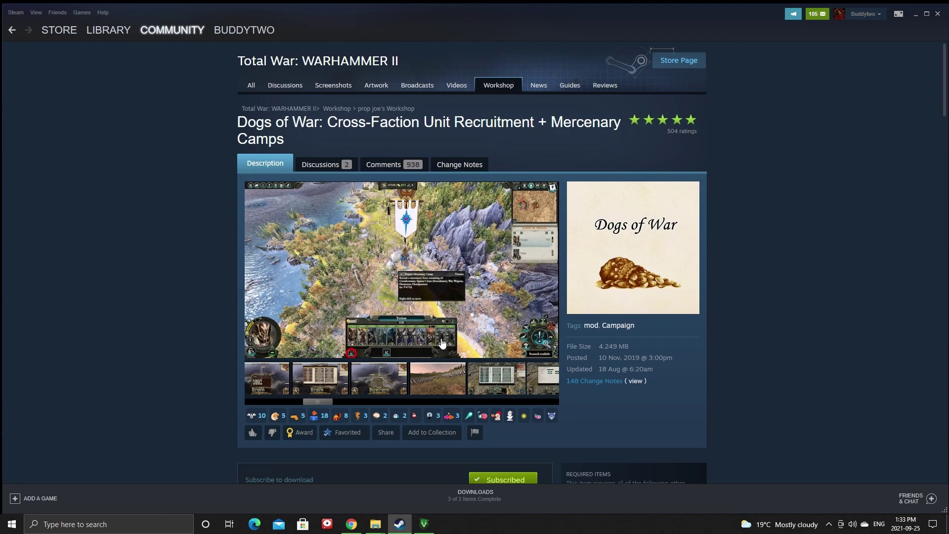
# View more of the mod's screenshots: unit table, campaign map, battle and Tyrion map
pyautogui.scroll(-3, 455, 327)
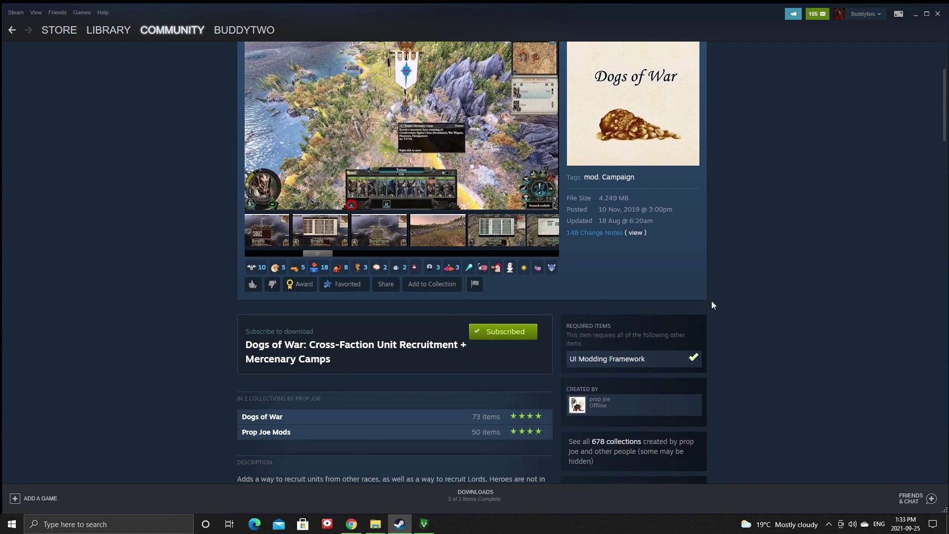
pyautogui.scroll(-1, 712, 303)
pyautogui.scroll(3, 772, 307)
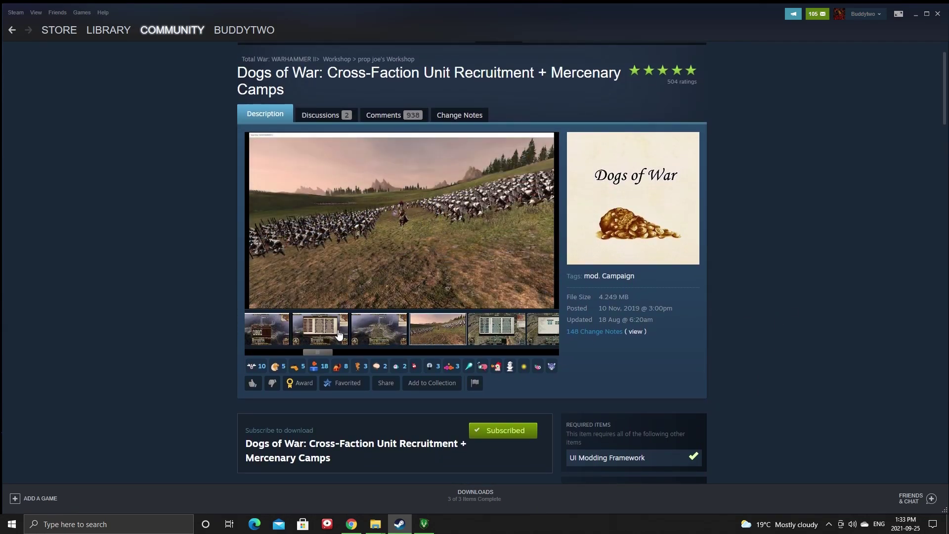
pyautogui.click(339, 334)
pyautogui.click(385, 335)
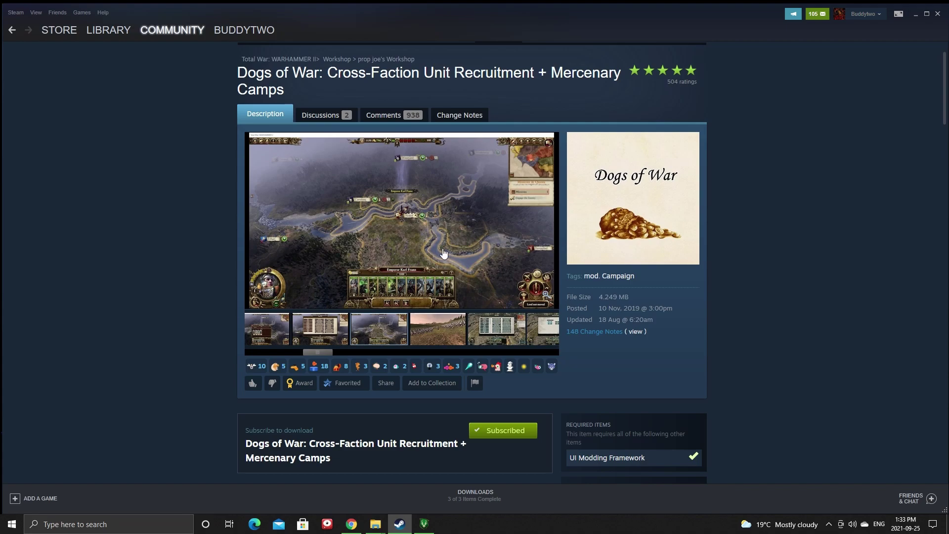
pyautogui.click(492, 333)
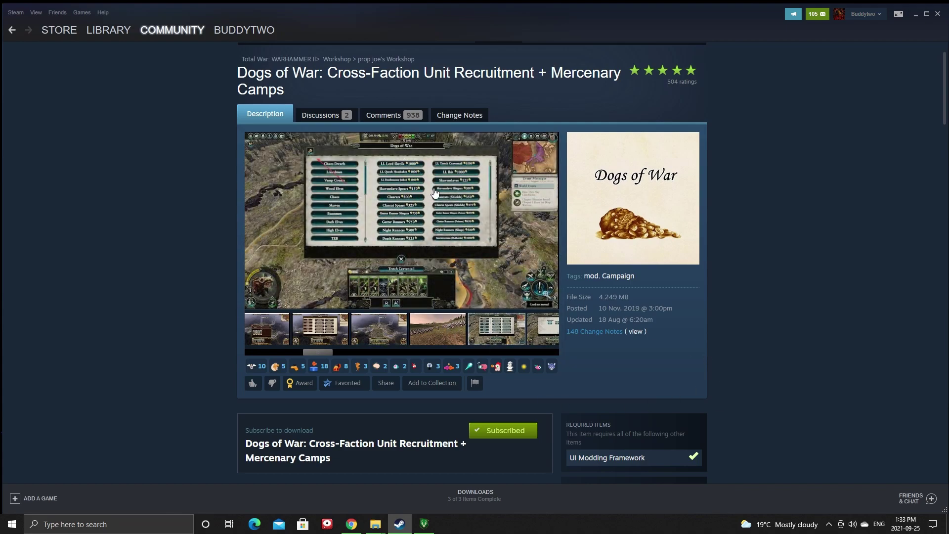
pyautogui.click(554, 340)
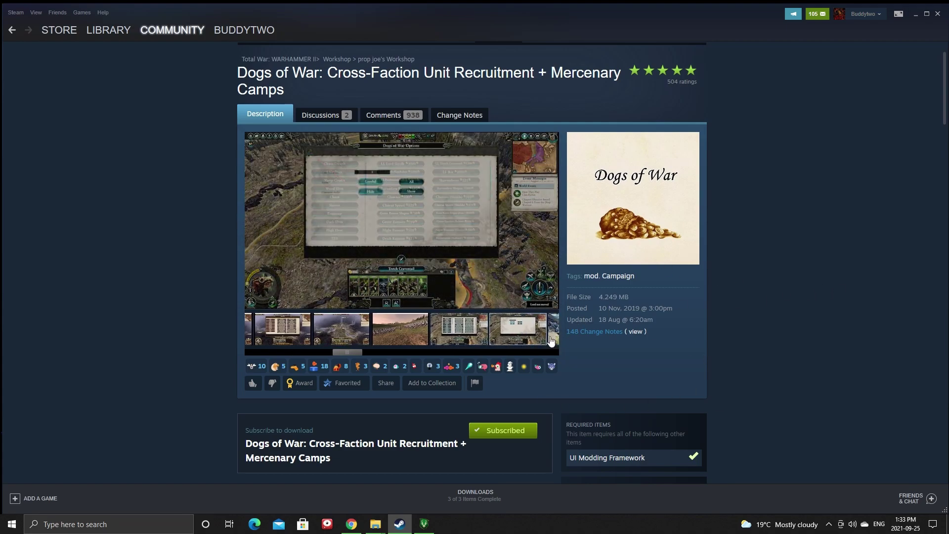
pyautogui.click(335, 340)
pyautogui.click(406, 335)
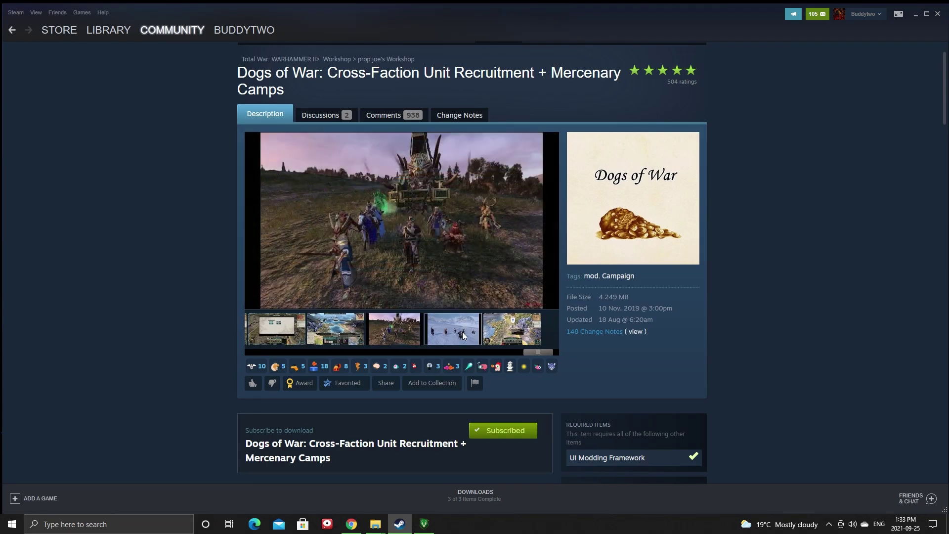
pyautogui.click(512, 335)
# Scroll to the mod's Subscribed status, UI Modding Framework requirement and collections
pyautogui.scroll(-4, 900, 372)
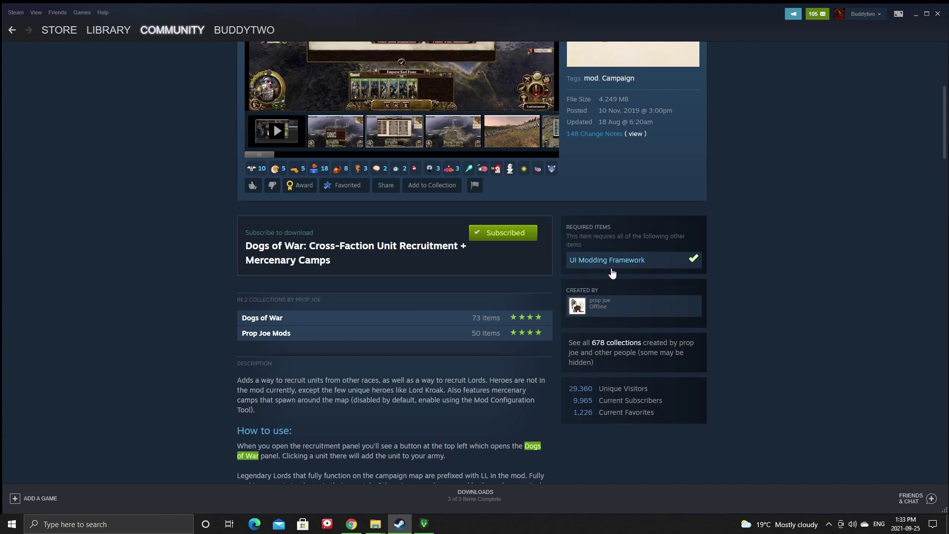
pyautogui.scroll(2, 466, 254)
pyautogui.scroll(2, 420, 119)
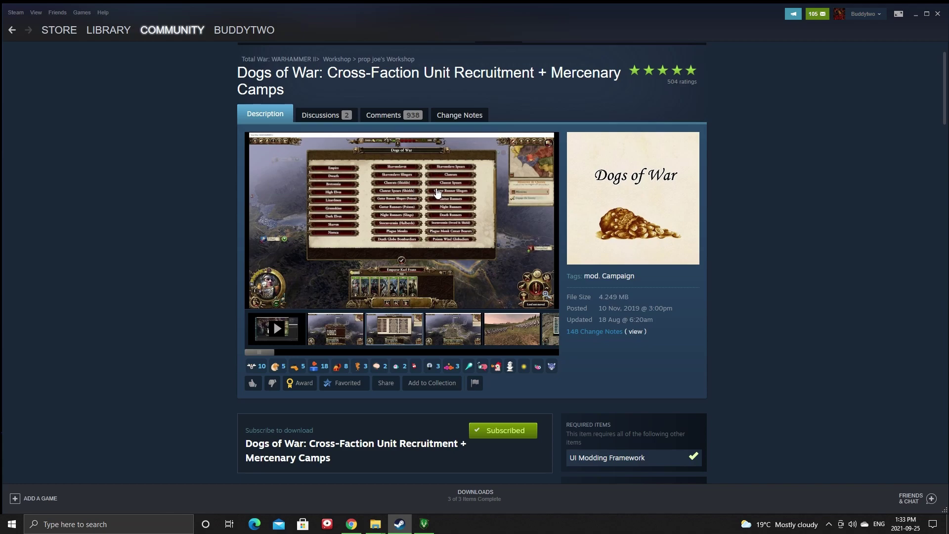
pyautogui.scroll(-3, 484, 222)
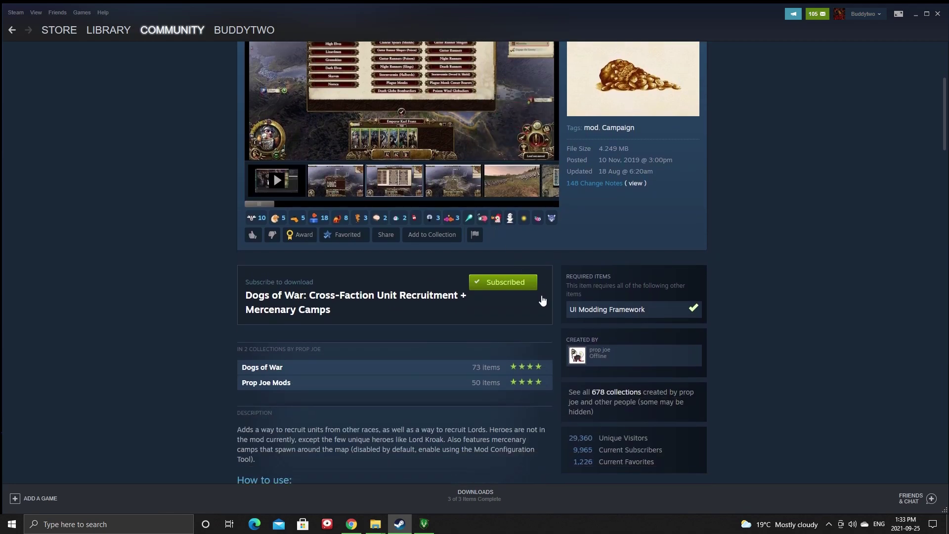
pyautogui.scroll(-1, 539, 310)
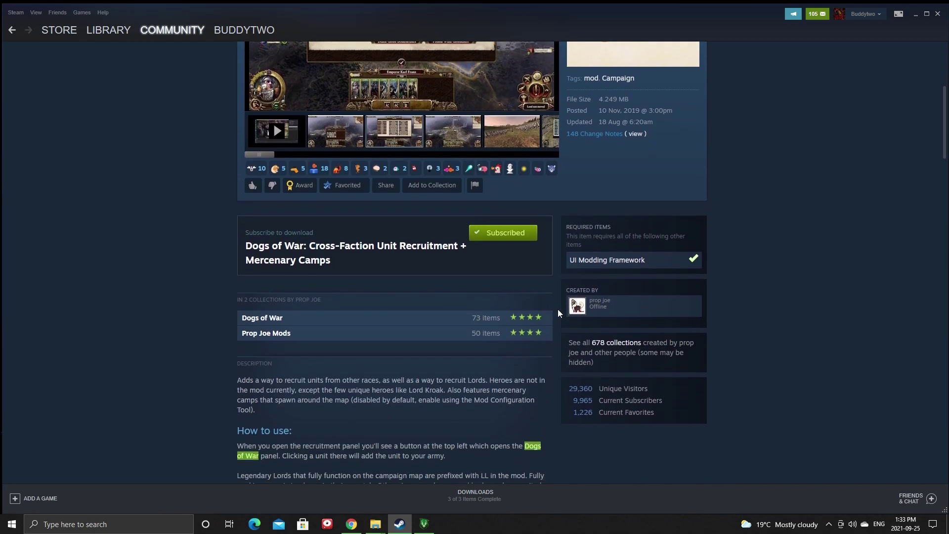
pyautogui.click(369, 324)
pyautogui.scroll(-10, 681, 289)
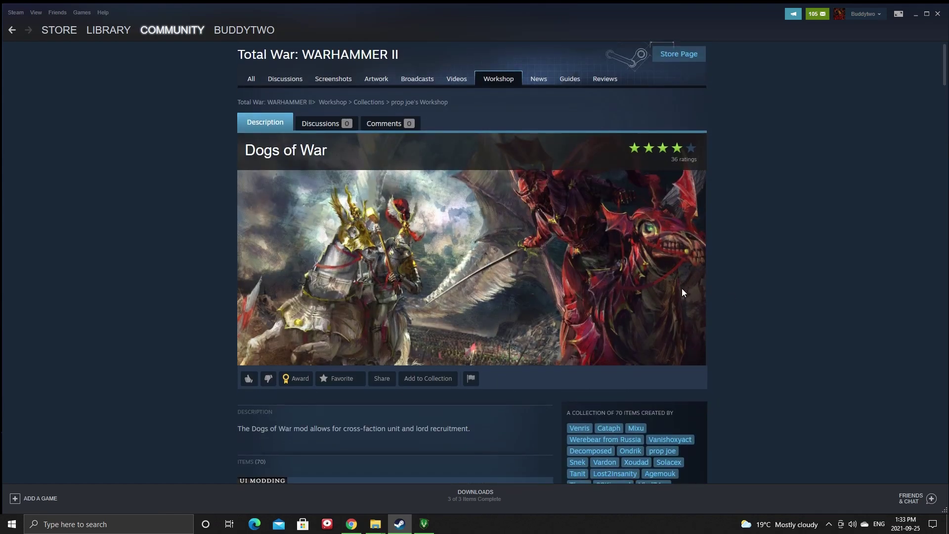
pyautogui.scroll(-1, 737, 275)
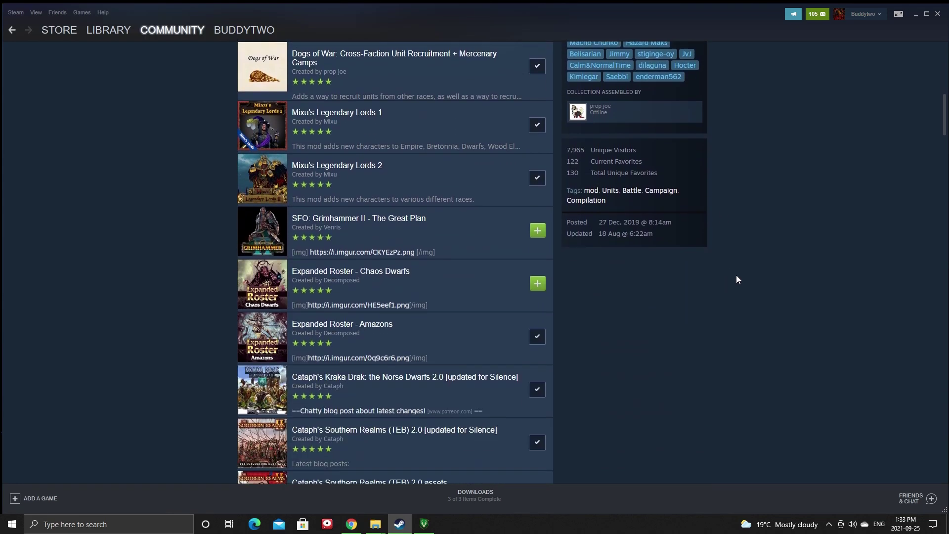
pyautogui.scroll(-3, 491, 306)
pyautogui.scroll(-2, 525, 282)
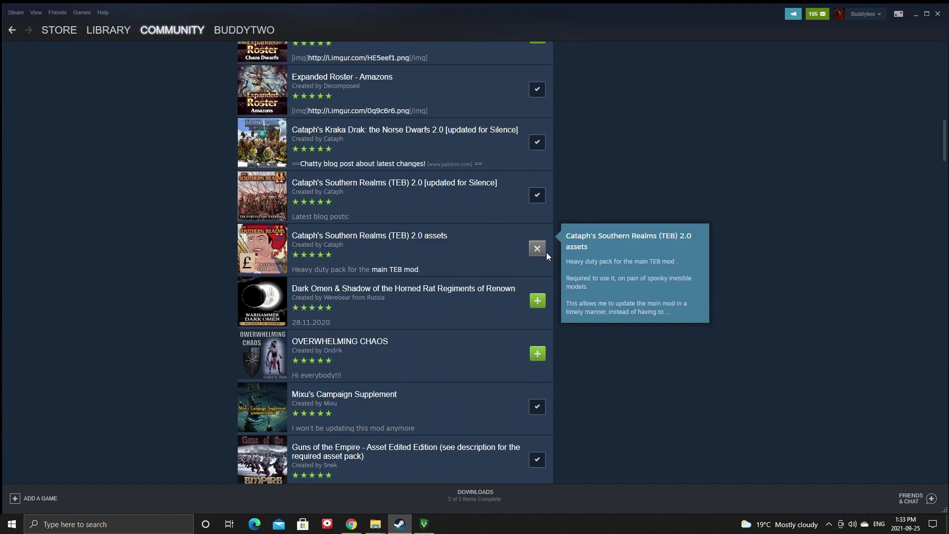
pyautogui.scroll(5, 489, 282)
pyautogui.scroll(3, 462, 316)
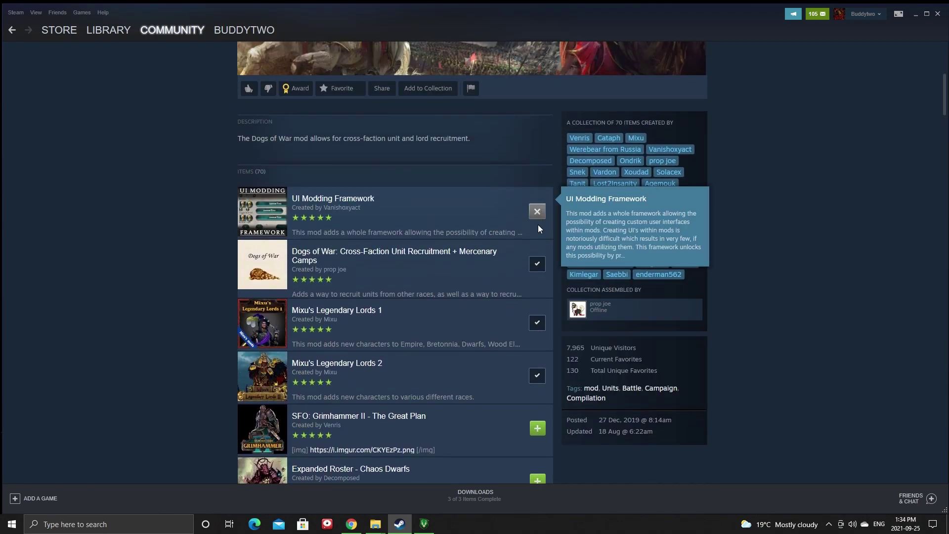
pyautogui.scroll(-6, 480, 291)
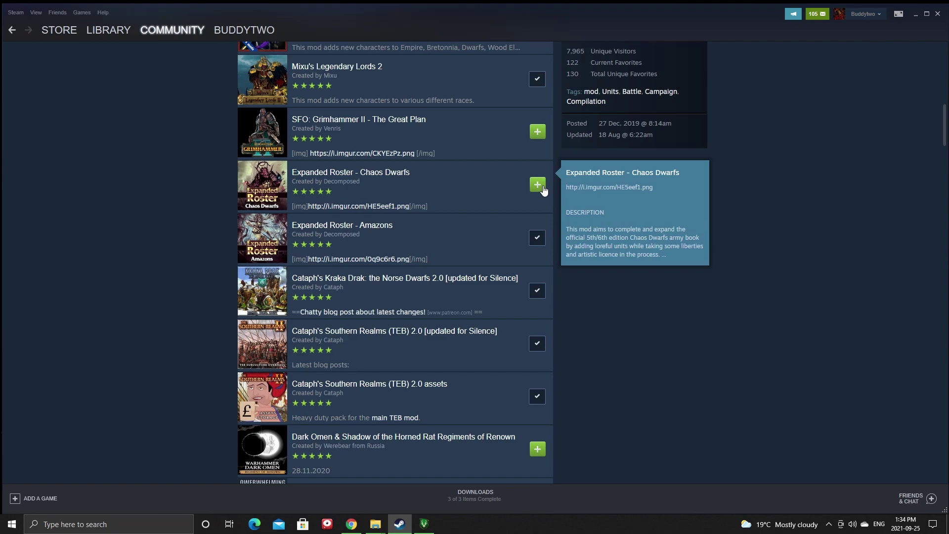
pyautogui.scroll(-4, 480, 358)
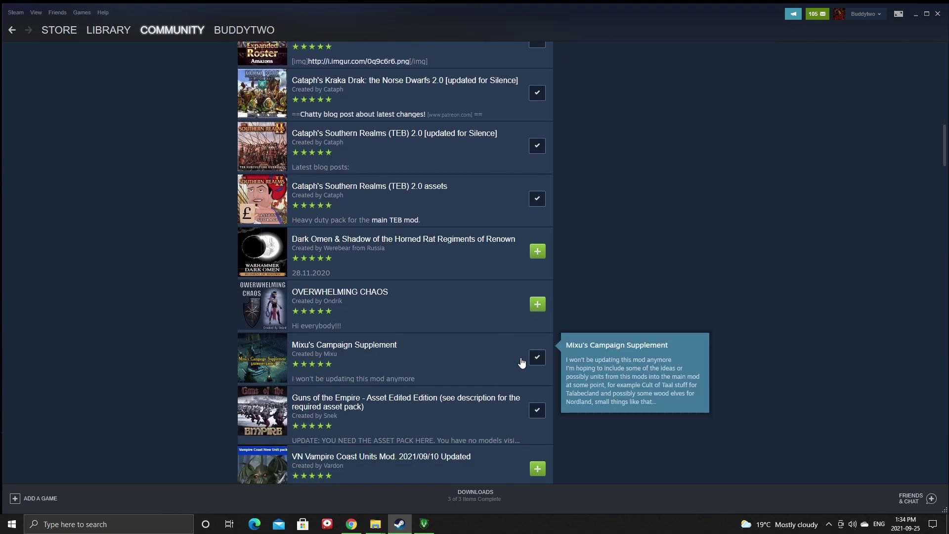
pyautogui.scroll(-5, 485, 417)
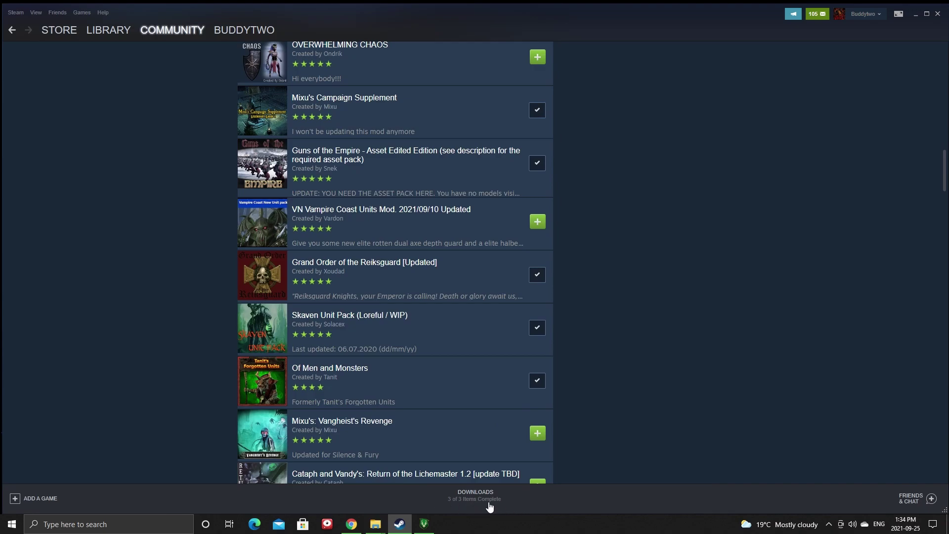
pyautogui.scroll(-5, 489, 391)
pyautogui.scroll(-2, 495, 363)
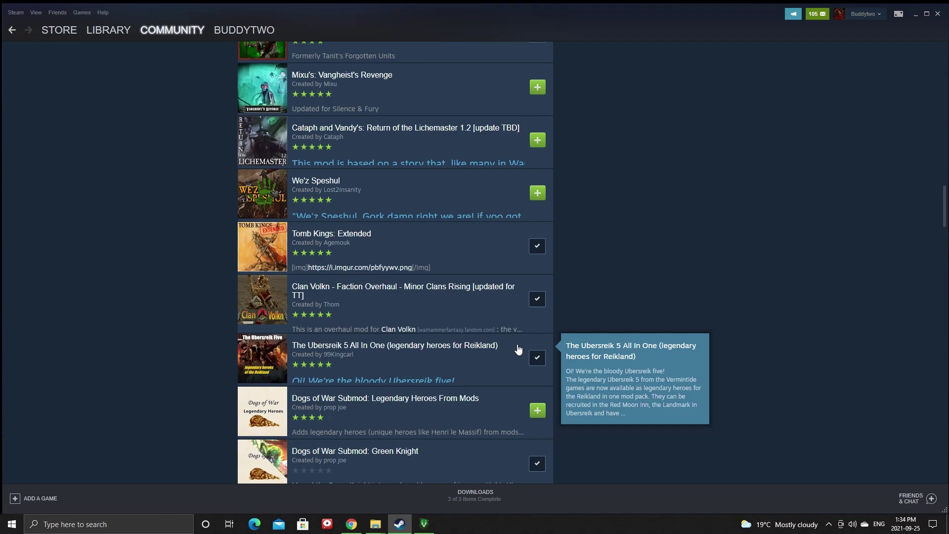
pyautogui.scroll(-5, 492, 322)
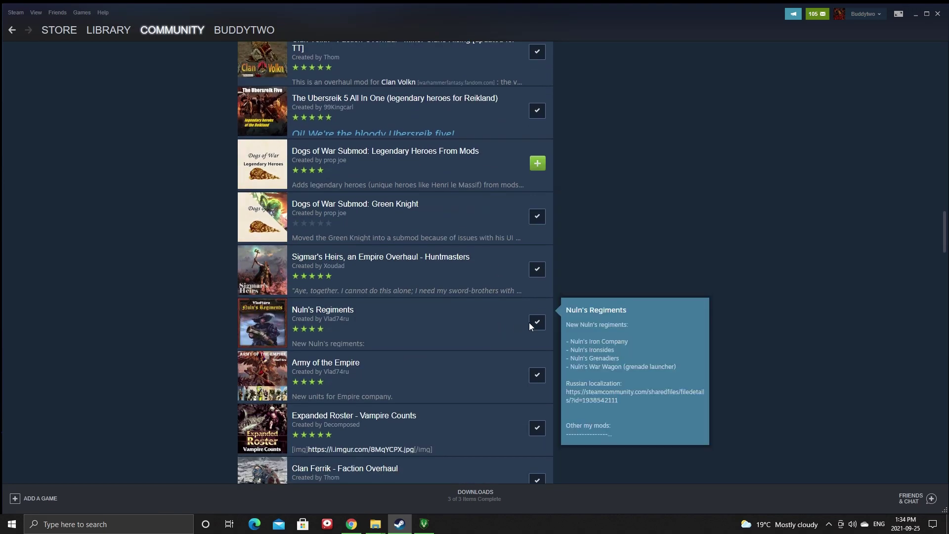
pyautogui.scroll(-7, 495, 329)
pyautogui.scroll(-19, 502, 355)
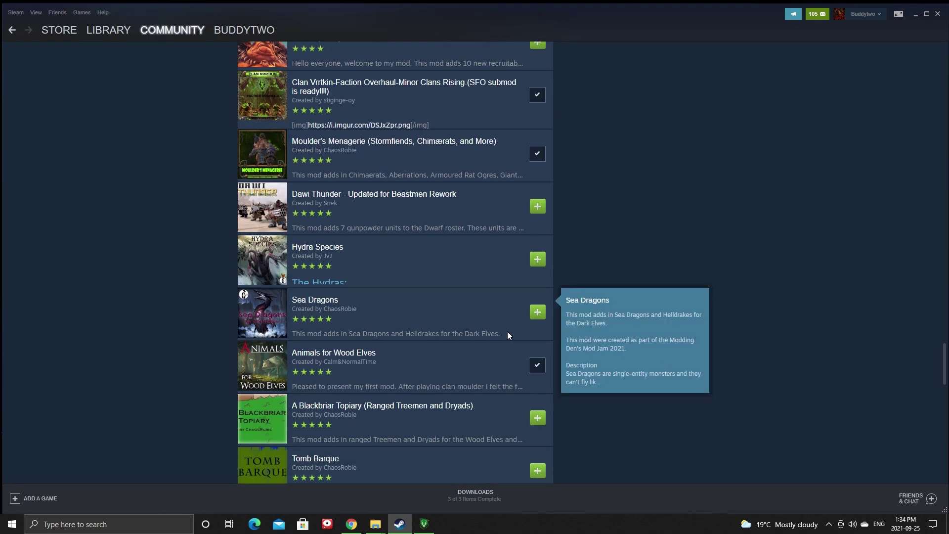
pyautogui.scroll(-5, 477, 374)
pyautogui.scroll(-10, 477, 374)
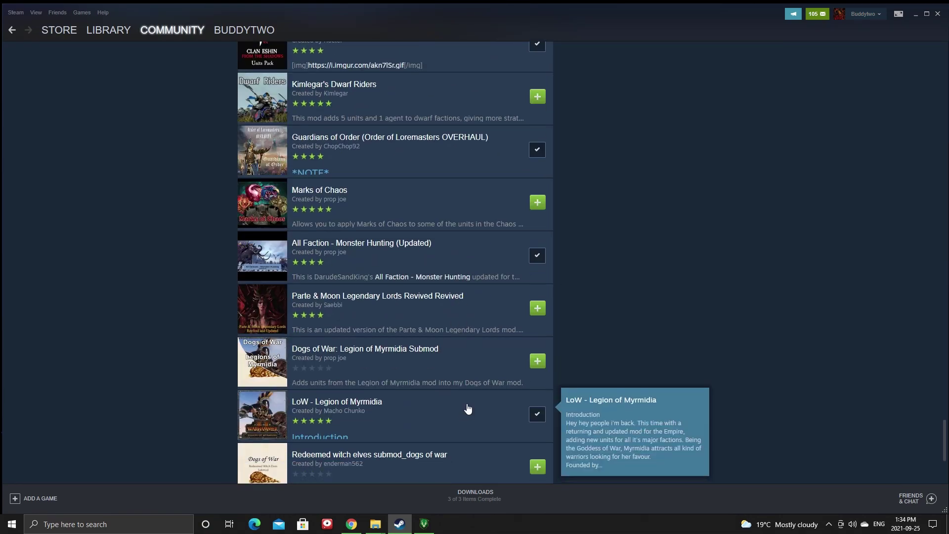
pyautogui.scroll(-4, 465, 395)
pyautogui.scroll(20, 477, 386)
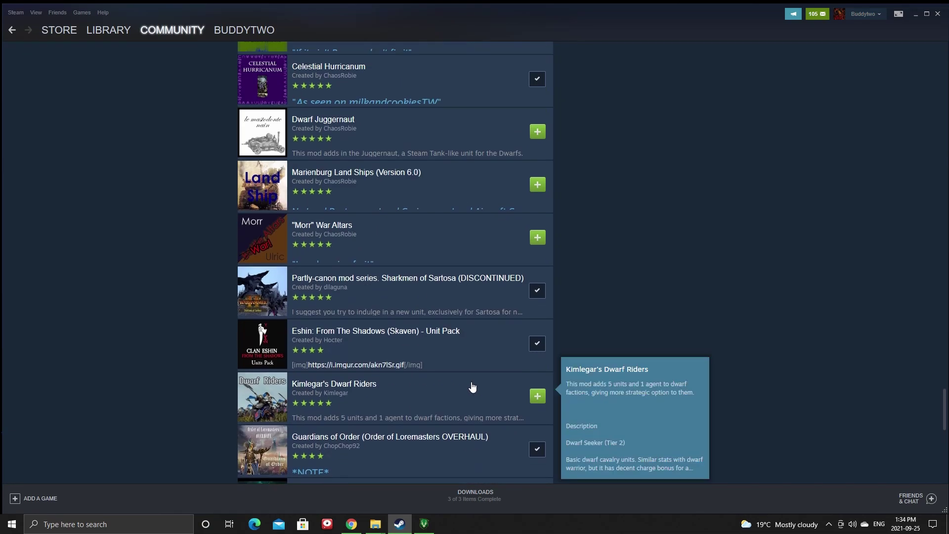
pyautogui.scroll(8, 471, 373)
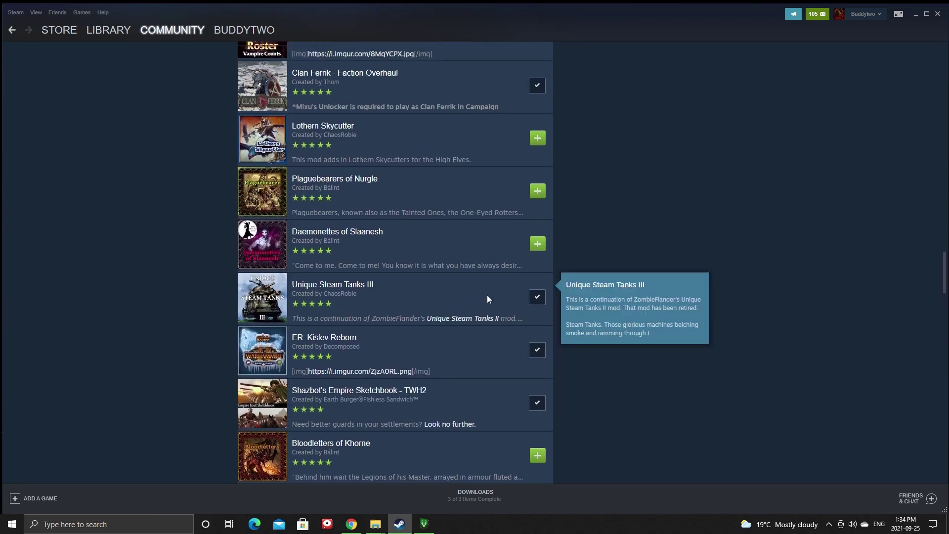
pyautogui.scroll(15, 515, 301)
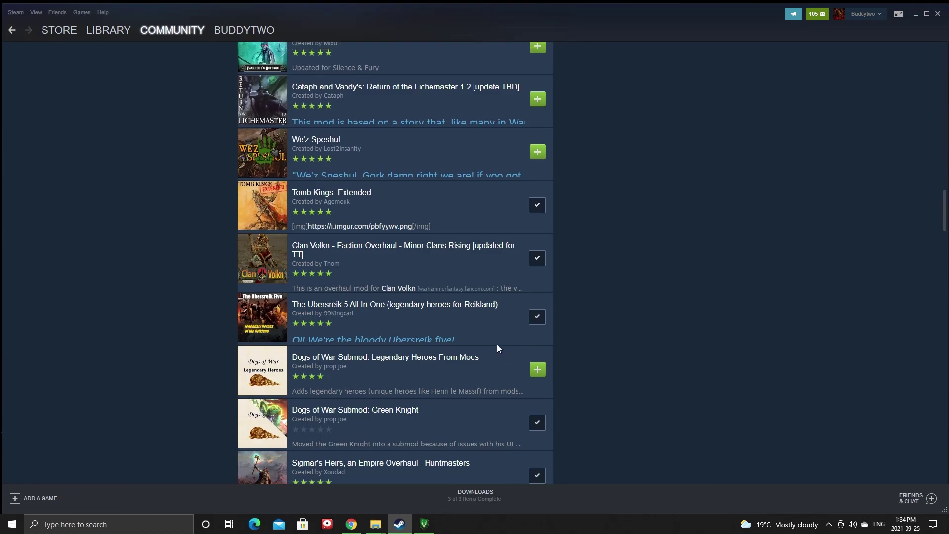
pyautogui.scroll(15, 503, 340)
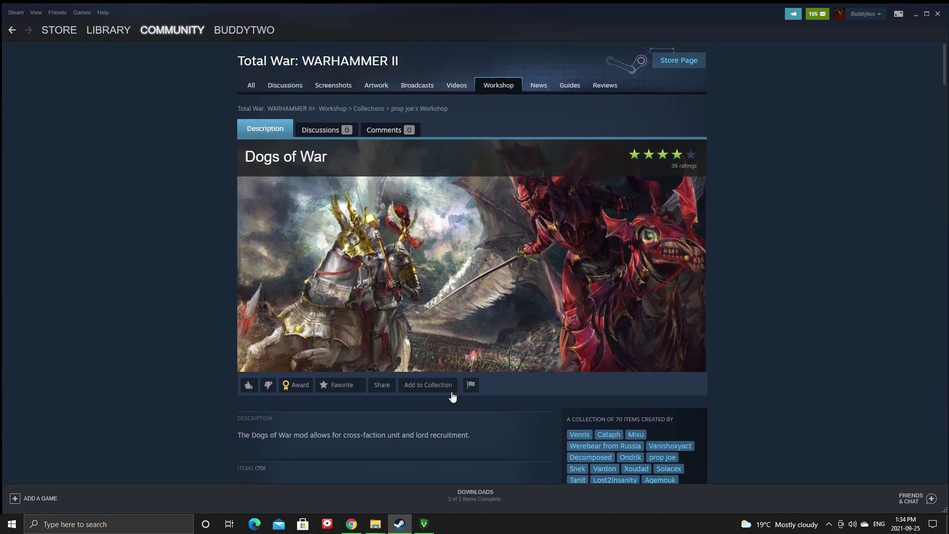
# Go back through the mod page and search results to the WARHAMMER II Workshop home
pyautogui.click(12, 30)
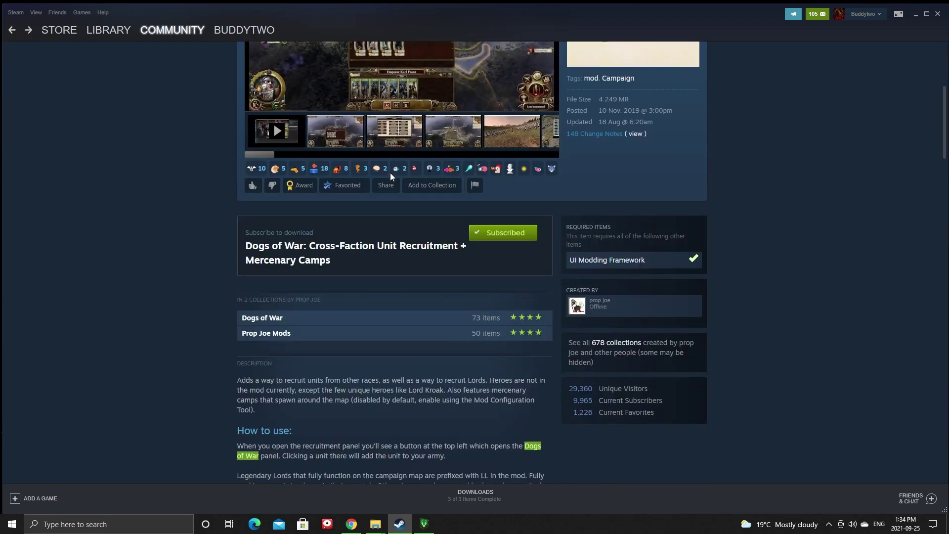
pyautogui.scroll(5, 420, 228)
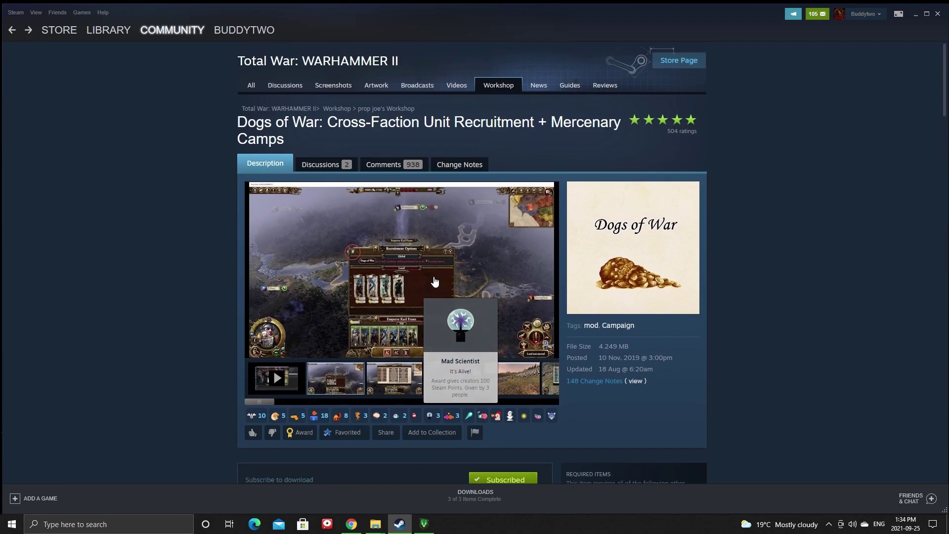
pyautogui.click(12, 30)
pyautogui.scroll(6, 692, 297)
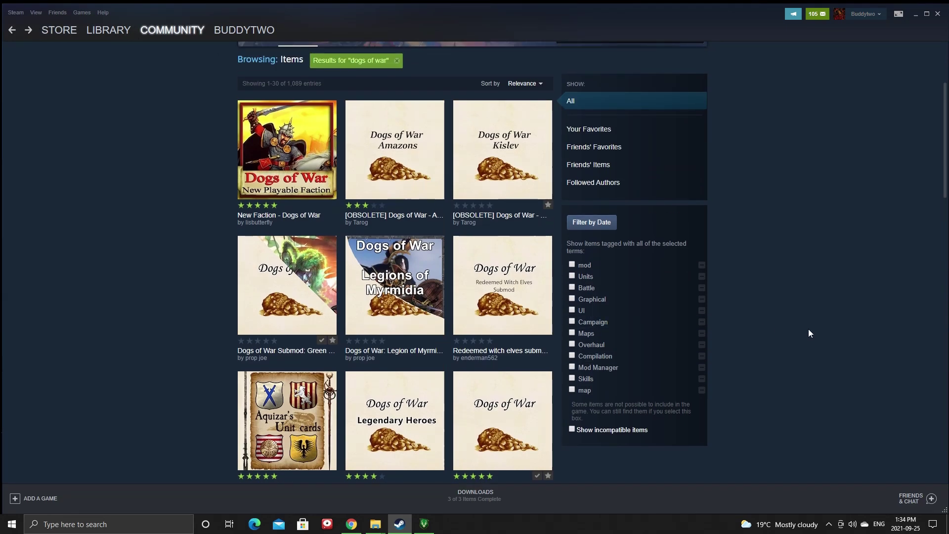
pyautogui.click(12, 29)
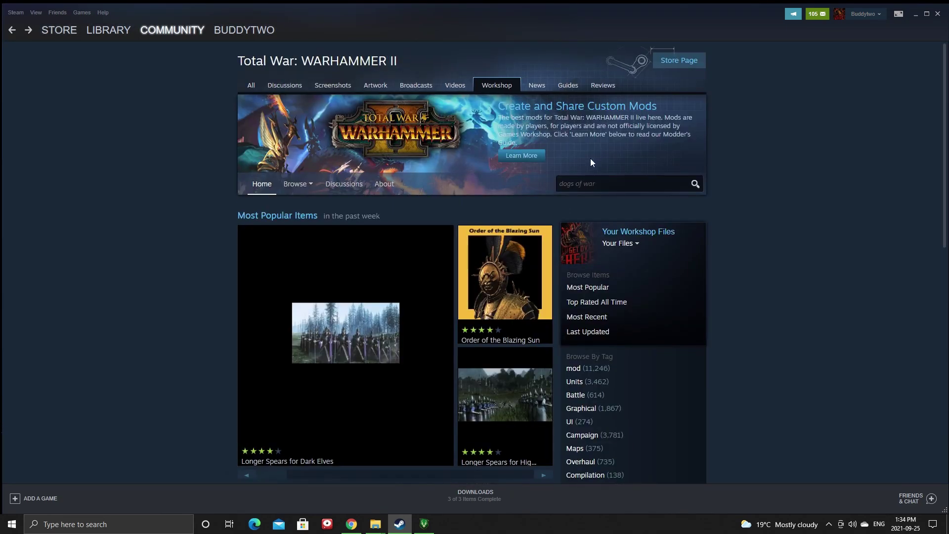
# Replace the search with 'kaedrin' and open the Kaedrin's Mod Manager v1.8.15 page
pyautogui.hotkey('ctrl', 'a')
pyautogui.press('BackSpace')
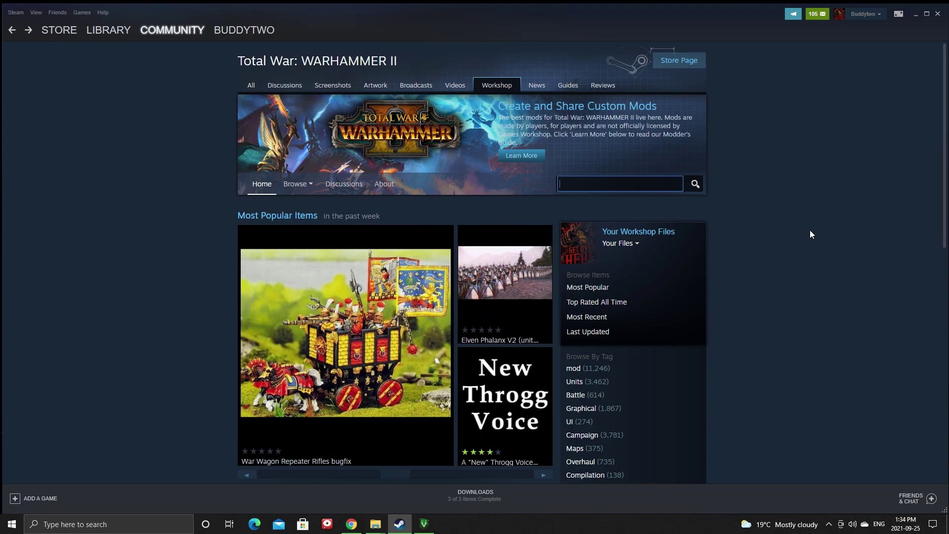
pyautogui.write('ein')
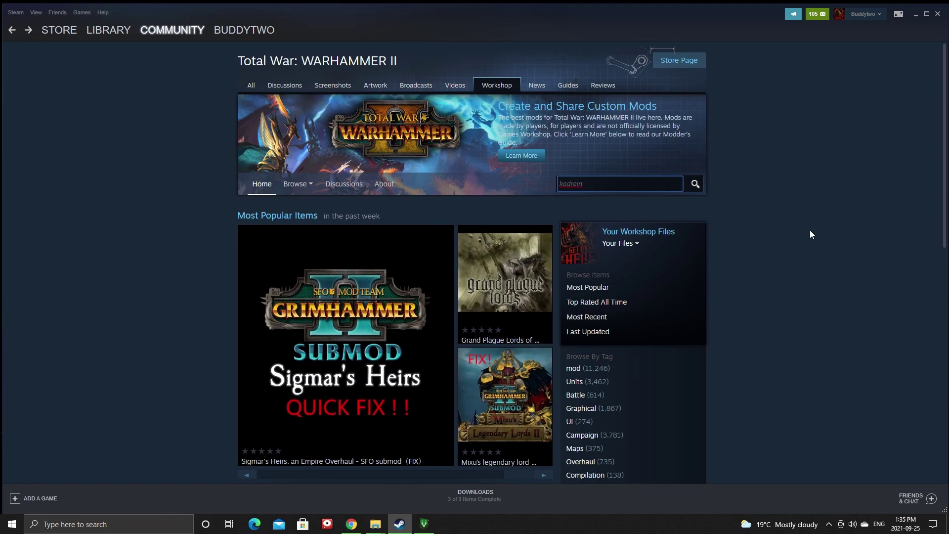
pyautogui.press('Return')
pyautogui.click(576, 188)
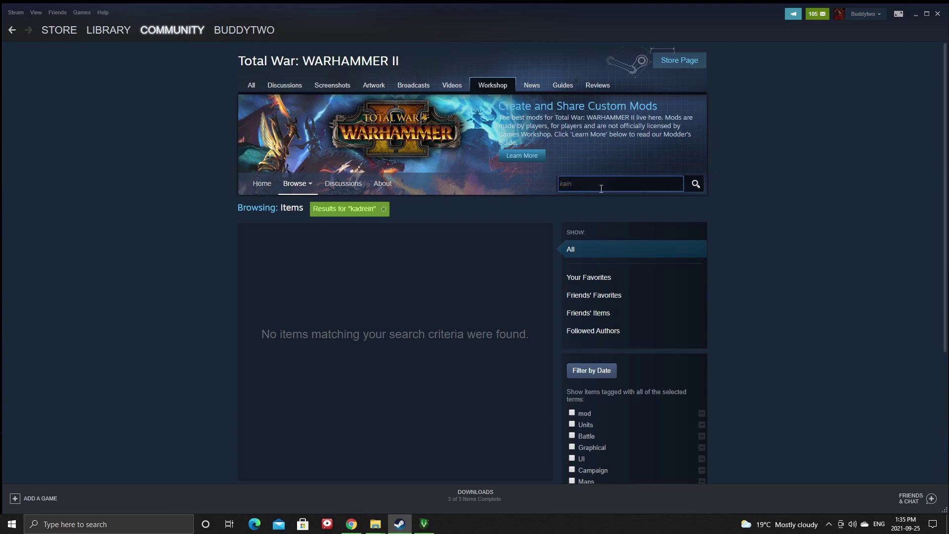
pyautogui.press('Return')
pyautogui.moveTo(305, 319)
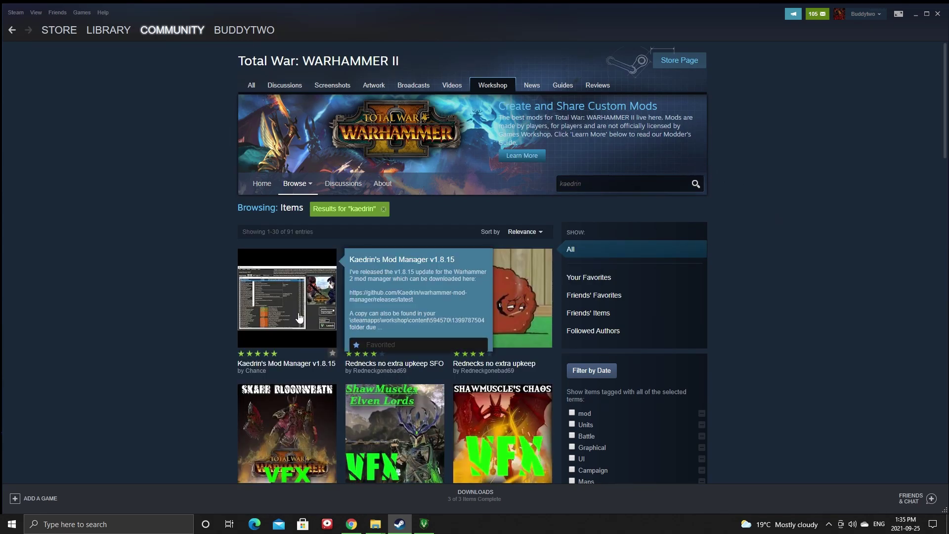
pyautogui.click(294, 315)
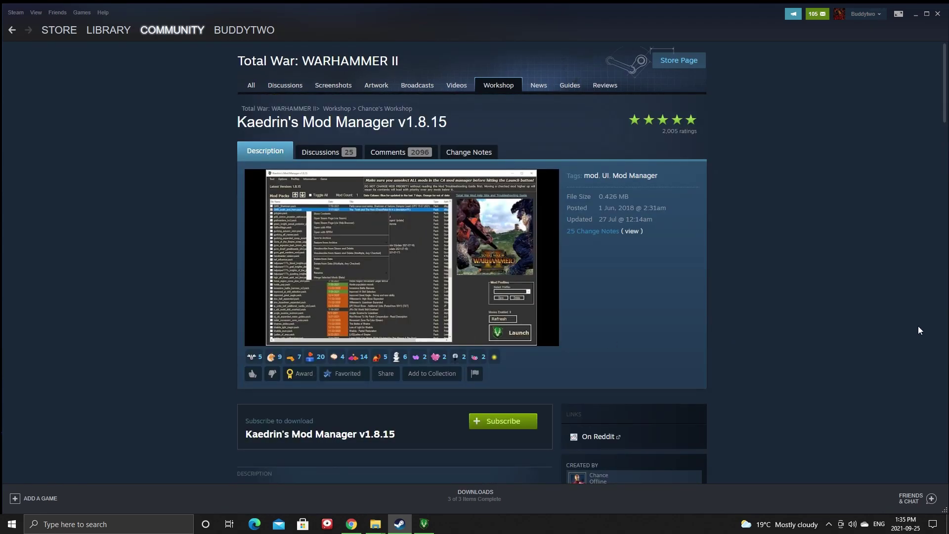
# Read the Kaedrin's Mod Manager description and install notes, then follow its GitHub download link
pyautogui.scroll(-4, 919, 325)
pyautogui.scroll(4, 858, 308)
pyautogui.scroll(-2, 867, 301)
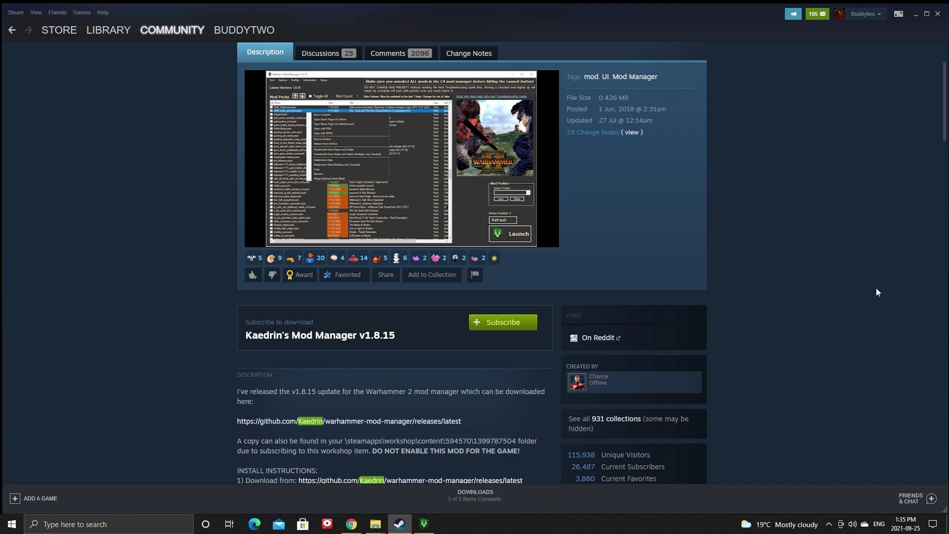
pyautogui.scroll(-4, 877, 283)
pyautogui.scroll(4, 877, 275)
pyautogui.scroll(-3, 785, 234)
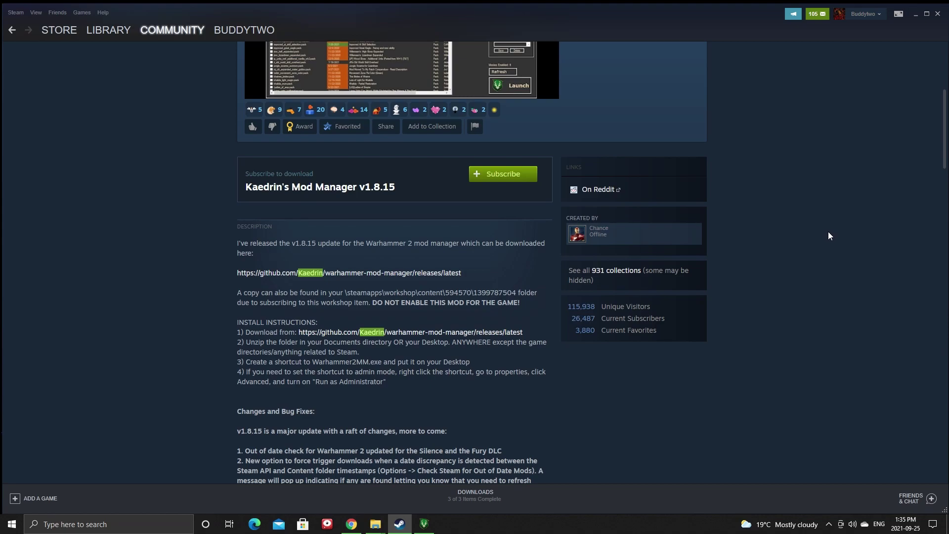
pyautogui.scroll(5, 824, 233)
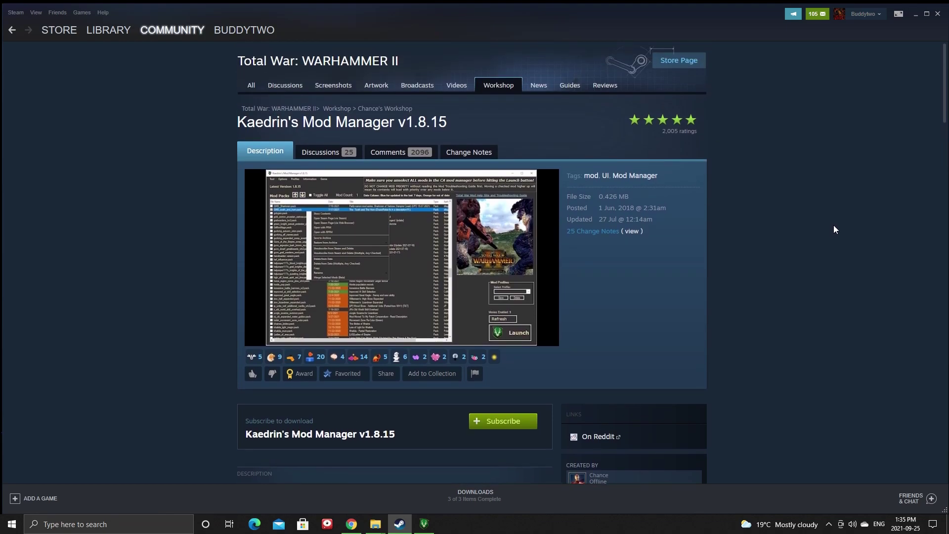
pyautogui.scroll(-3, 835, 230)
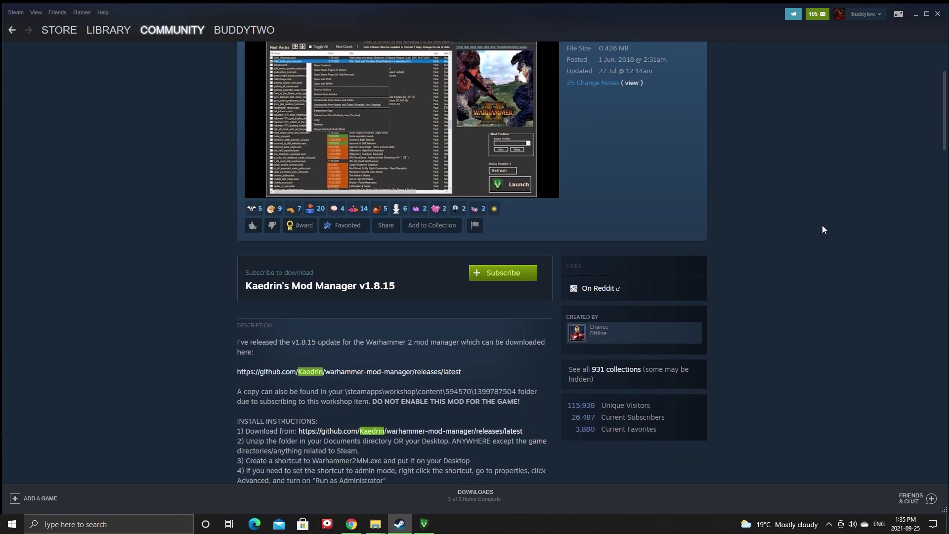
pyautogui.scroll(-5, 823, 229)
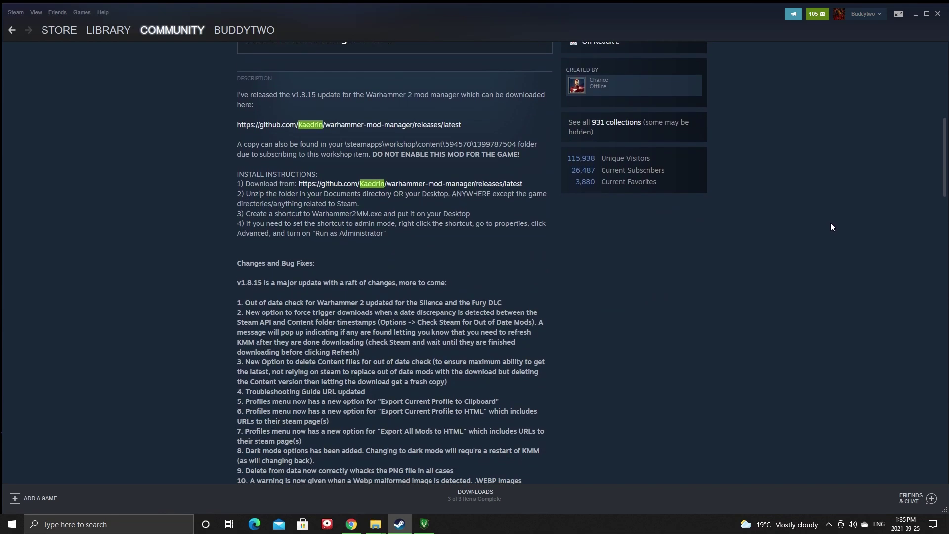
pyautogui.scroll(6, 831, 226)
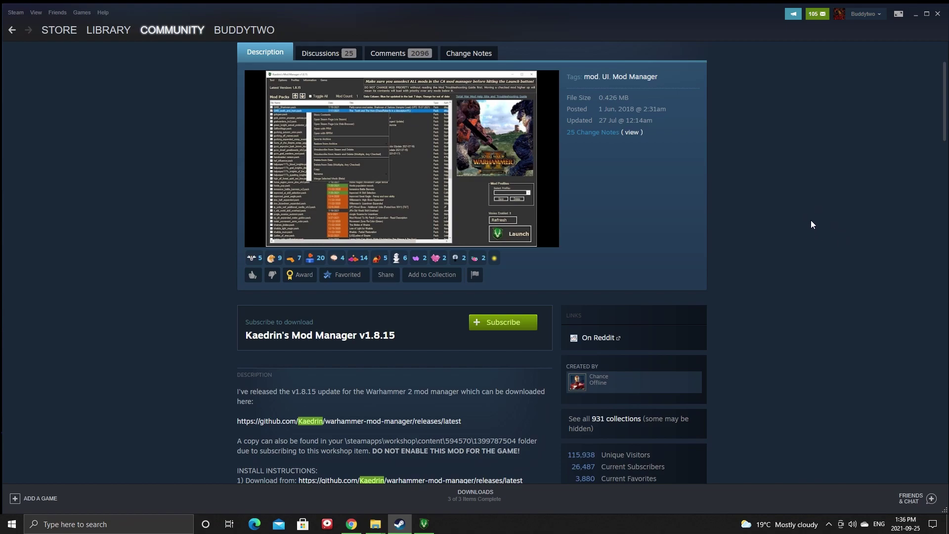
pyautogui.scroll(-4, 827, 214)
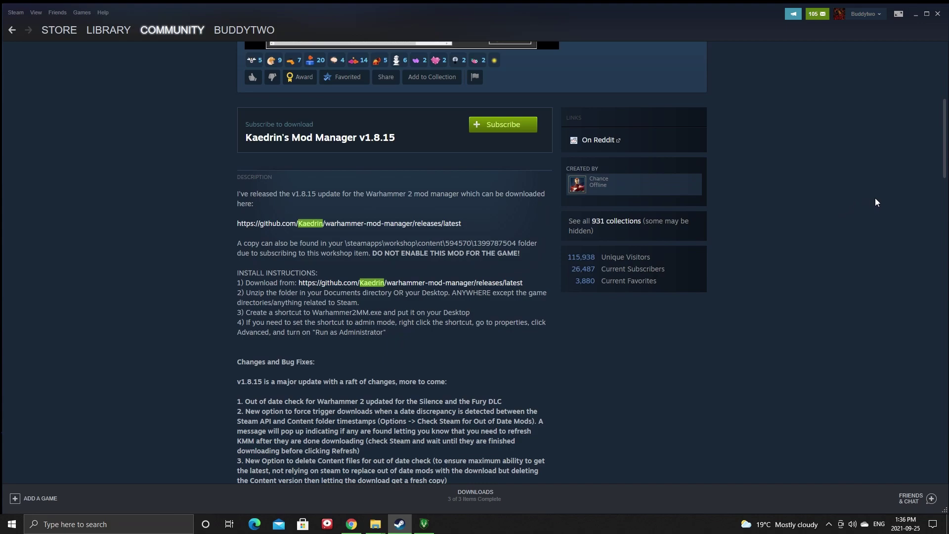
pyautogui.scroll(3, 892, 207)
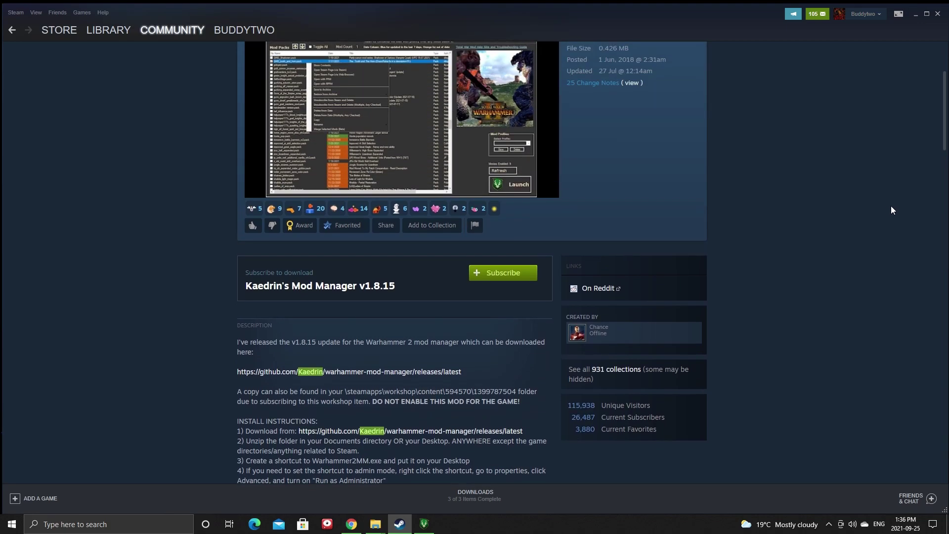
pyautogui.scroll(-2, 865, 197)
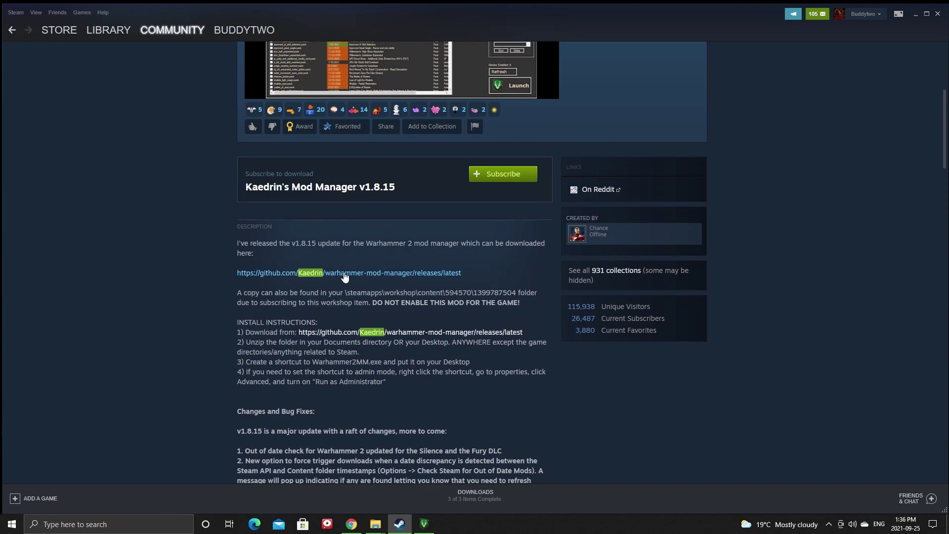
pyautogui.click(372, 275)
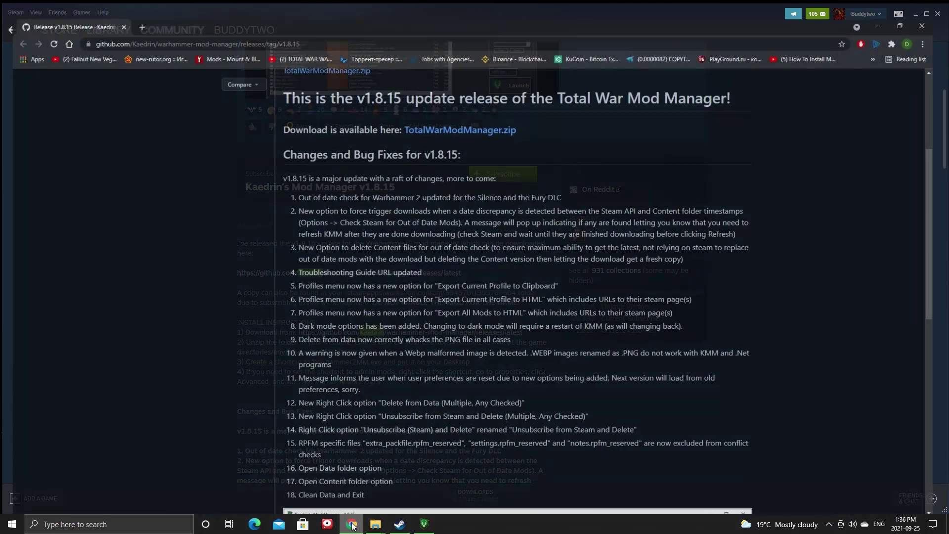
# Scroll the v1.8.15 GitHub release page to review TotalWarModManager.zip and the change list
pyautogui.scroll(2, 489, 330)
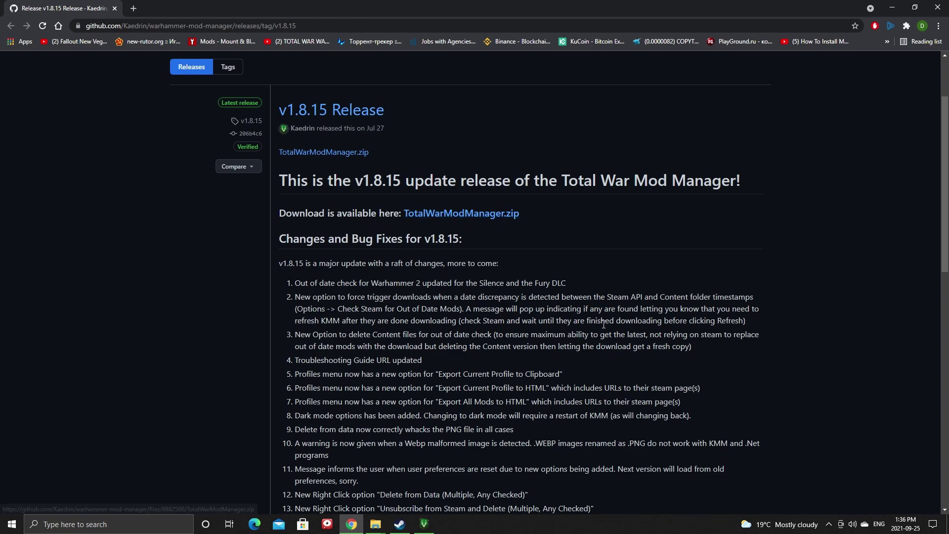
pyautogui.scroll(-1, 599, 321)
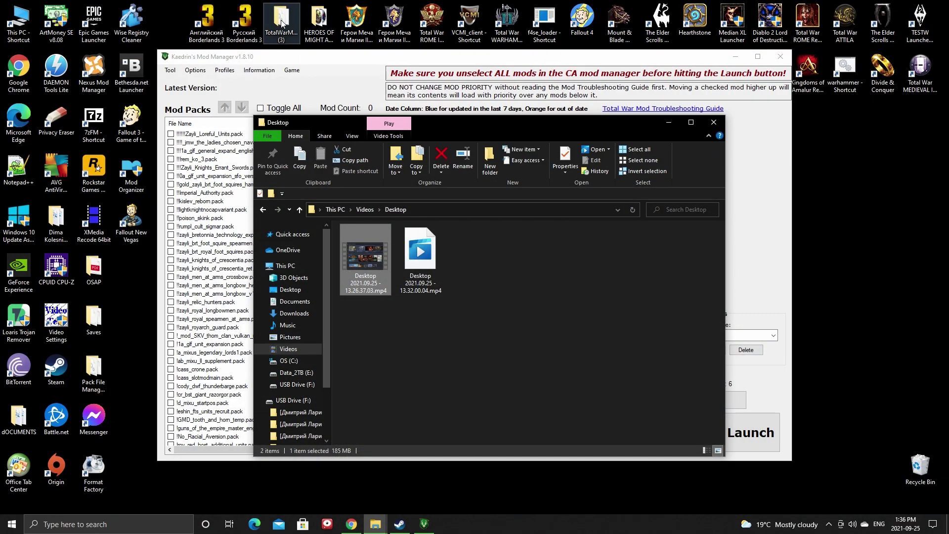
# Open the TotalWarModManager (3) desktop folder, look over its four files, and close it
pyautogui.click(282, 23)
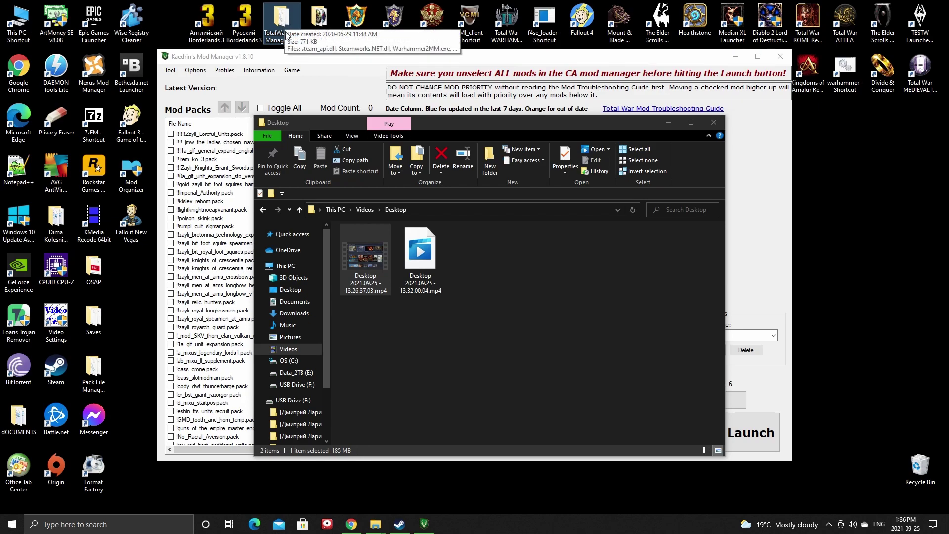
pyautogui.doubleClick(278, 27)
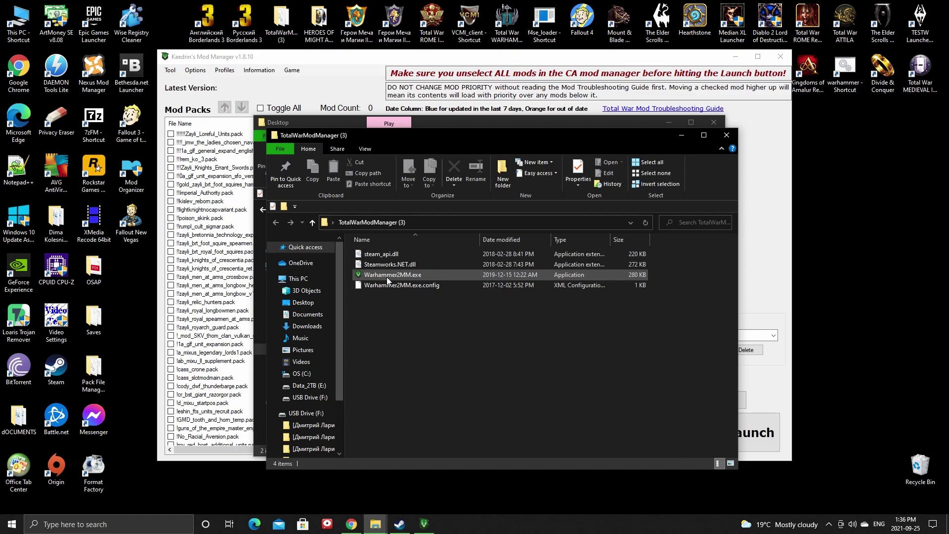
pyautogui.click(726, 135)
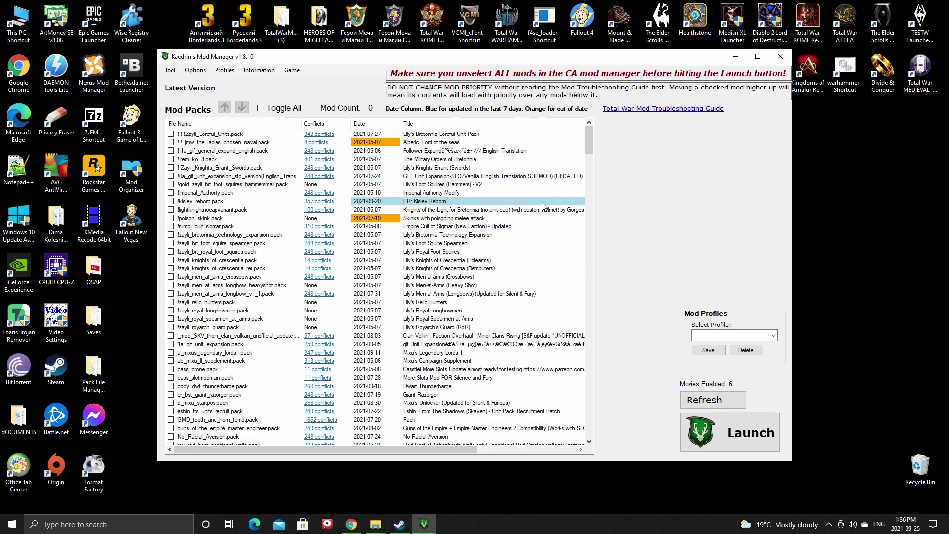
pyautogui.moveTo(589, 143); pyautogui.dragTo(611, 135)
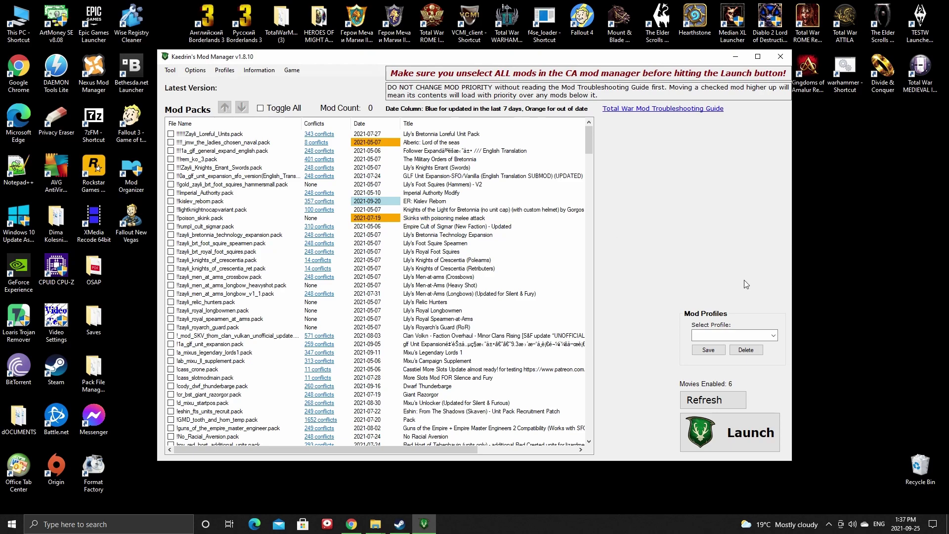
# Tick and then untick the first four mod packs after glancing at the profile list
pyautogui.click(773, 336)
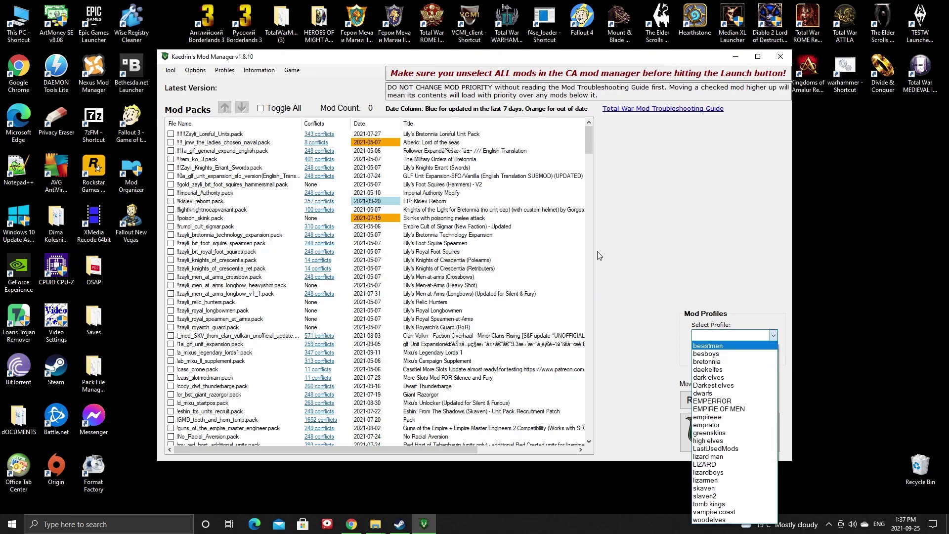
pyautogui.click(650, 172)
pyautogui.click(170, 134)
pyautogui.click(171, 143)
pyautogui.click(170, 151)
pyautogui.click(170, 160)
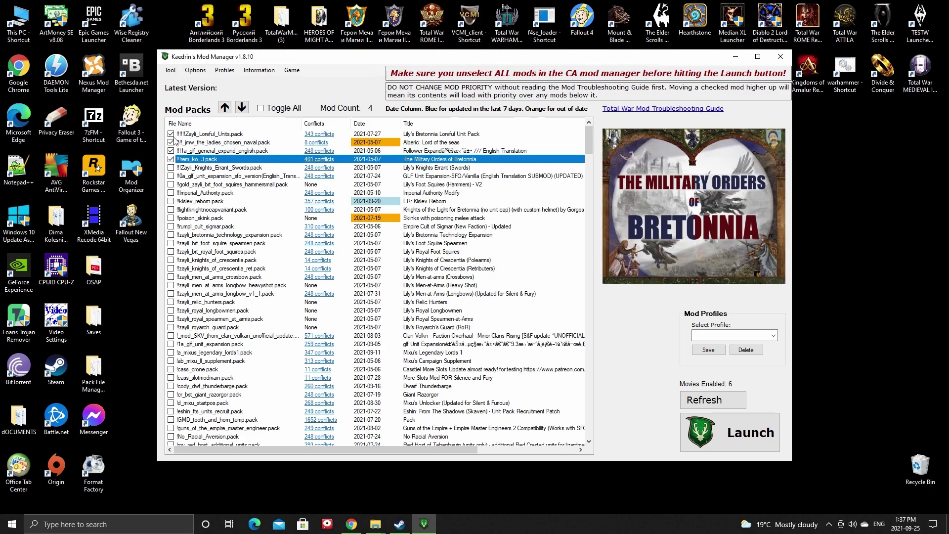
pyautogui.click(170, 134)
pyautogui.click(170, 142)
pyautogui.click(170, 150)
pyautogui.click(171, 159)
# Load the LastUsedMods profile so 114 mod packs are enabled
pyautogui.click(773, 336)
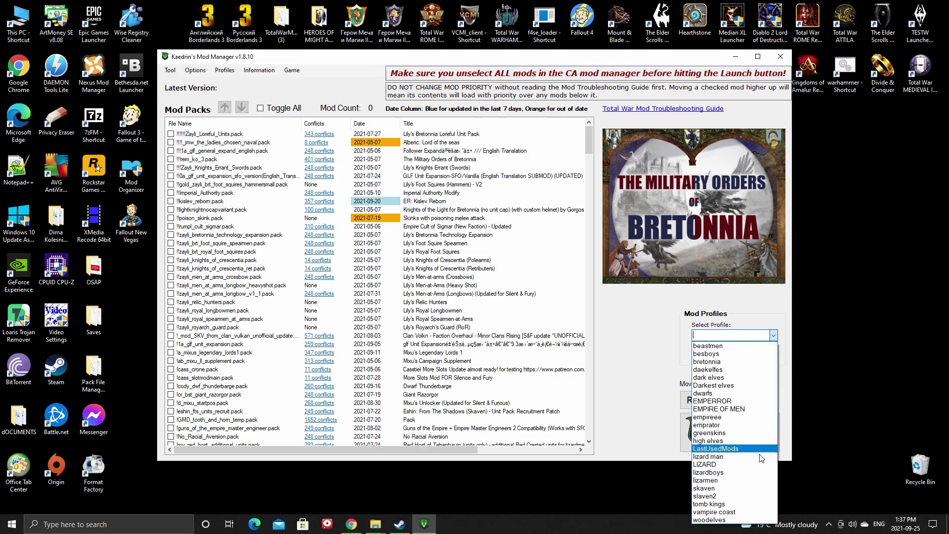
pyautogui.click(726, 450)
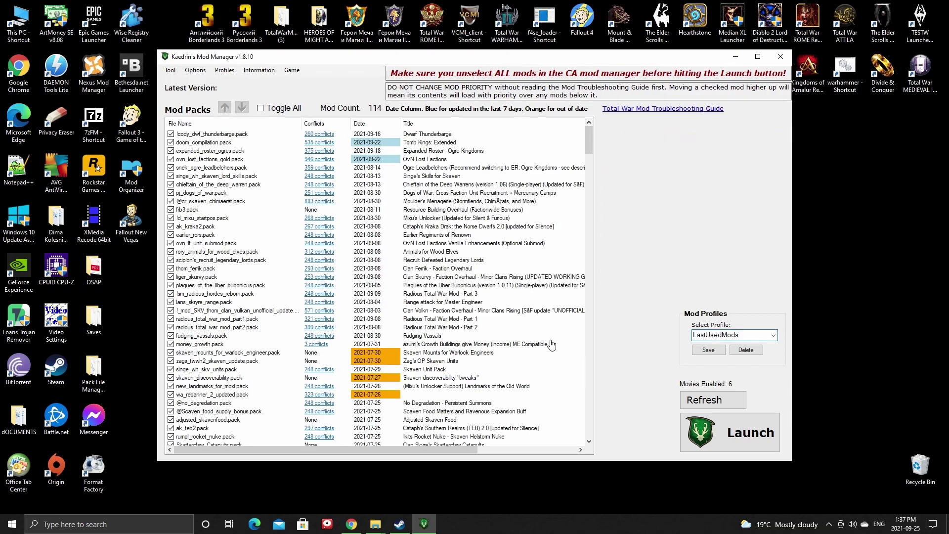
pyautogui.scroll(-9, 374, 287)
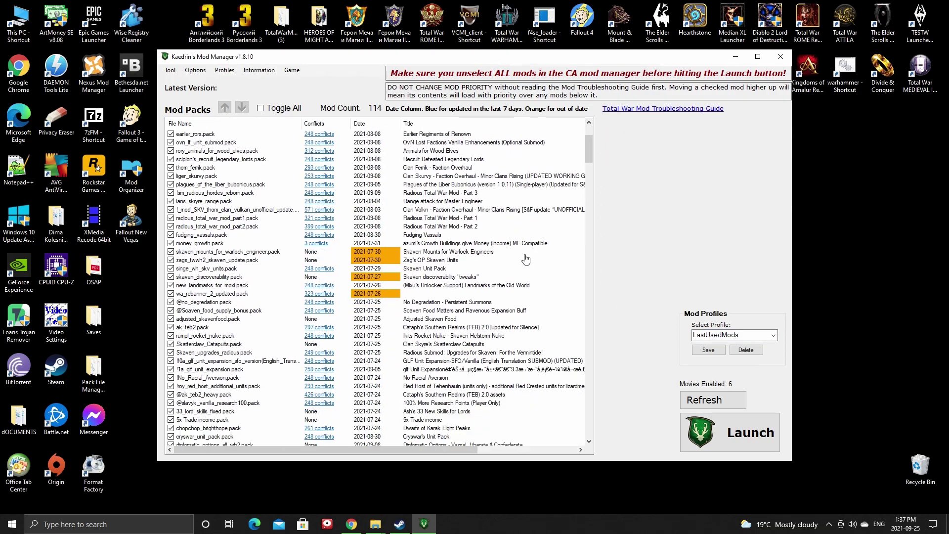
pyautogui.scroll(6, 287, 340)
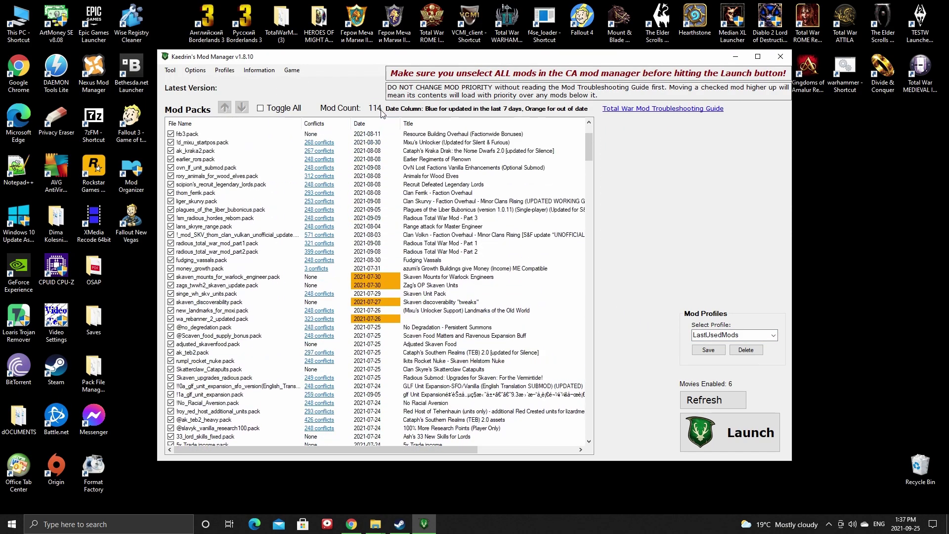
pyautogui.scroll(-12, 366, 144)
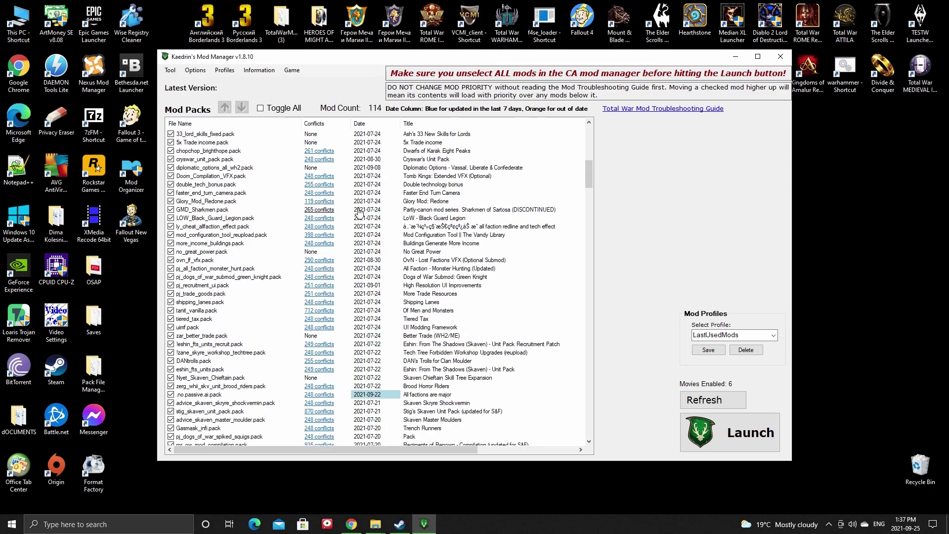
pyautogui.scroll(13, 329, 264)
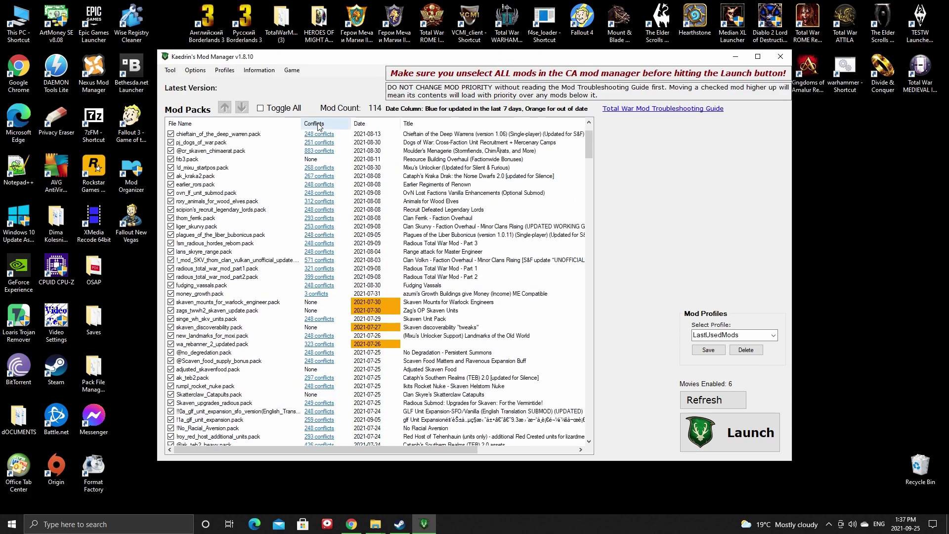
pyautogui.scroll(2, 352, 188)
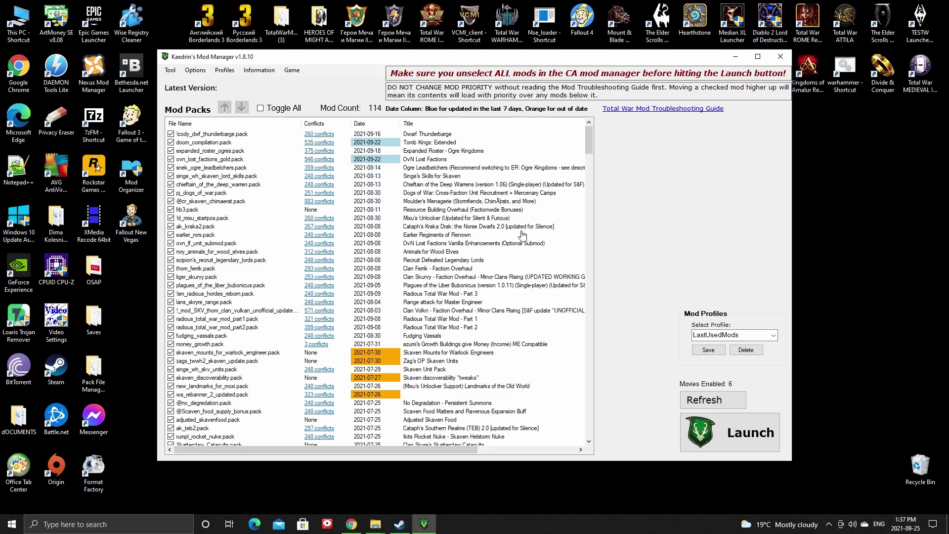
pyautogui.scroll(-2, 502, 274)
pyautogui.scroll(-11, 502, 275)
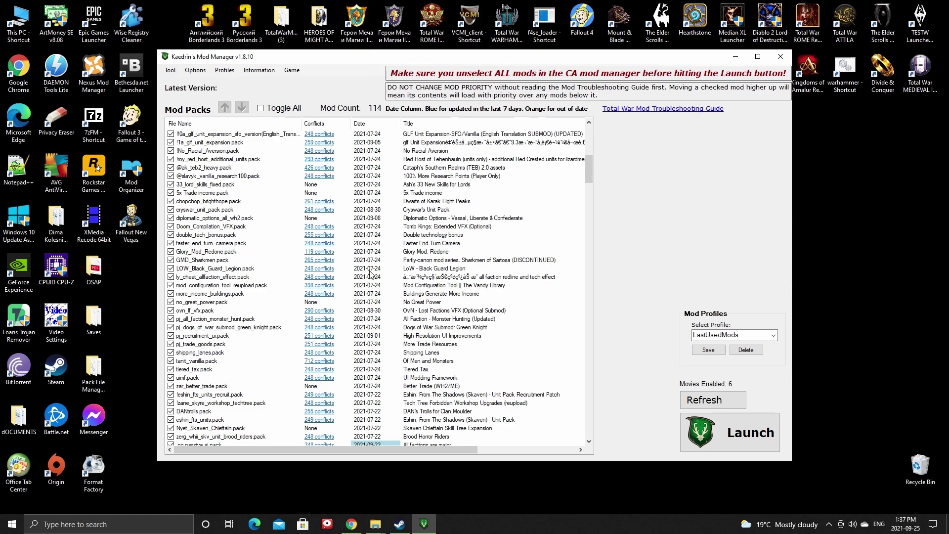
pyautogui.scroll(-5, 324, 267)
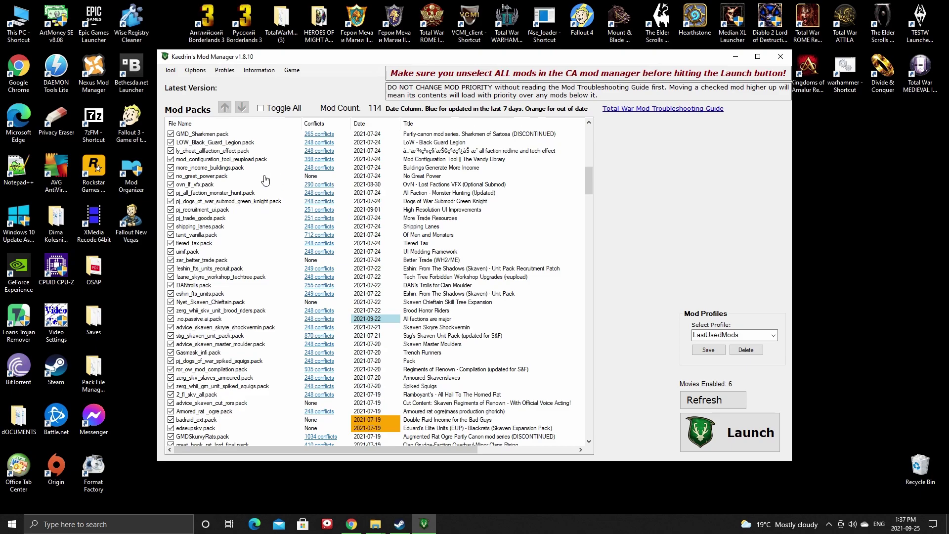
pyautogui.scroll(-3, 264, 183)
pyautogui.scroll(-1, 270, 295)
pyautogui.scroll(10, 270, 292)
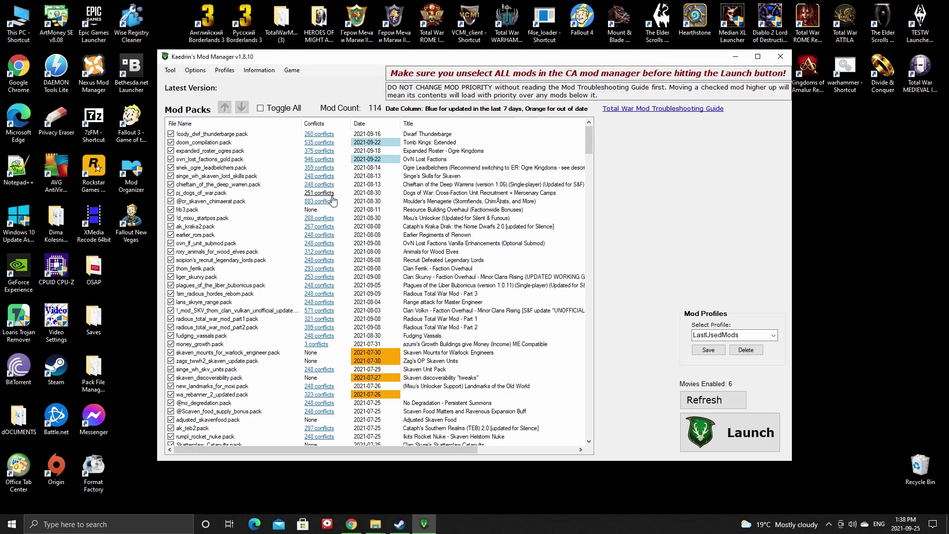
pyautogui.scroll(-12, 370, 200)
pyautogui.moveTo(588, 169); pyautogui.dragTo(600, 433)
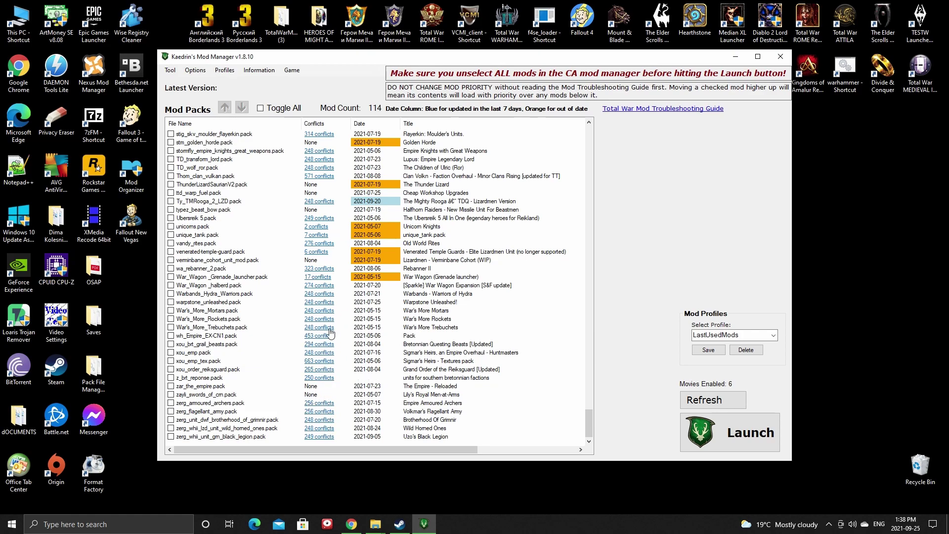
pyautogui.click(325, 295)
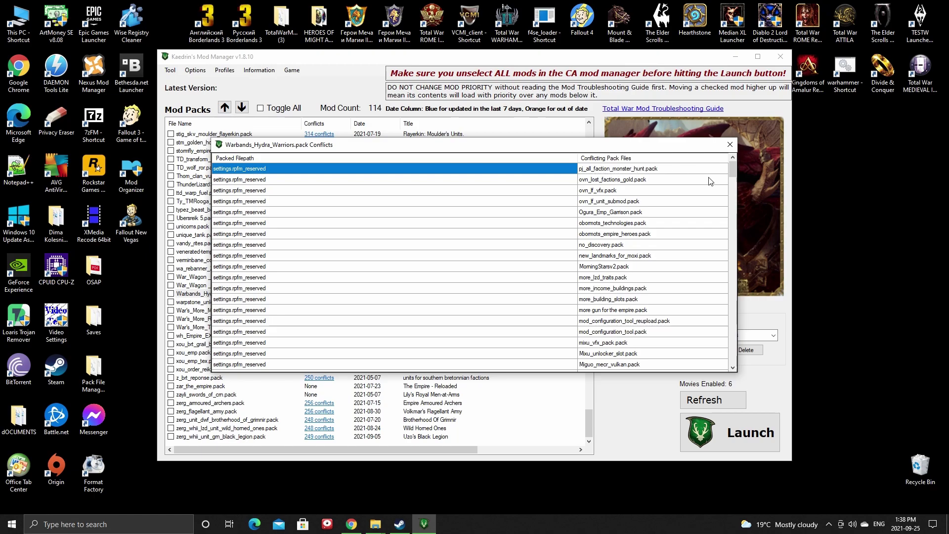
pyautogui.moveTo(736, 186); pyautogui.dragTo(733, 372)
pyautogui.scroll(5, 656, 300)
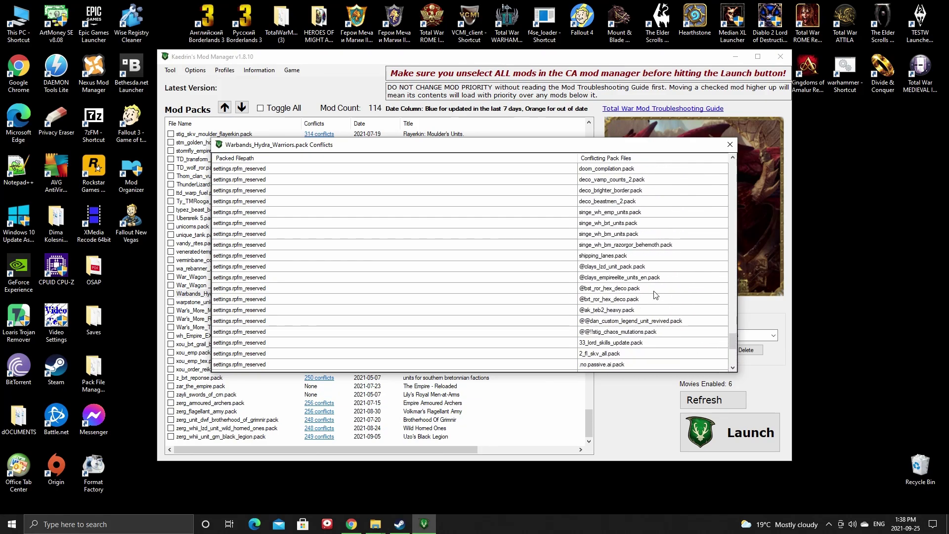
pyautogui.click(730, 145)
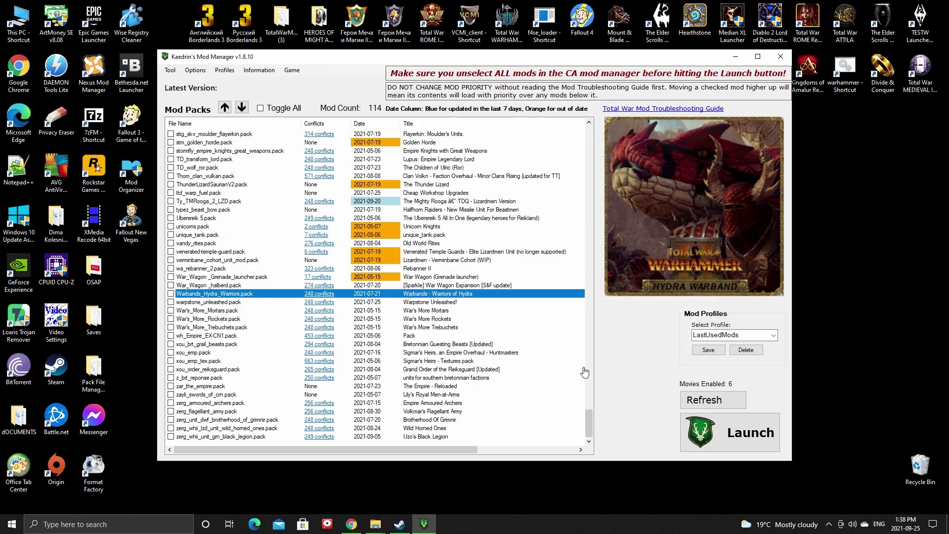
pyautogui.moveTo(587, 420); pyautogui.dragTo(587, 189)
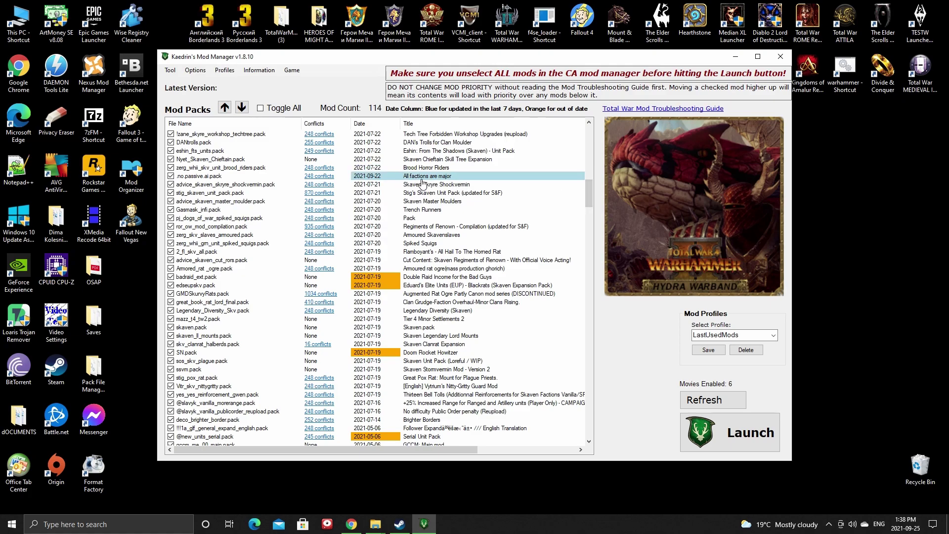
pyautogui.moveTo(591, 191); pyautogui.dragTo(603, 166)
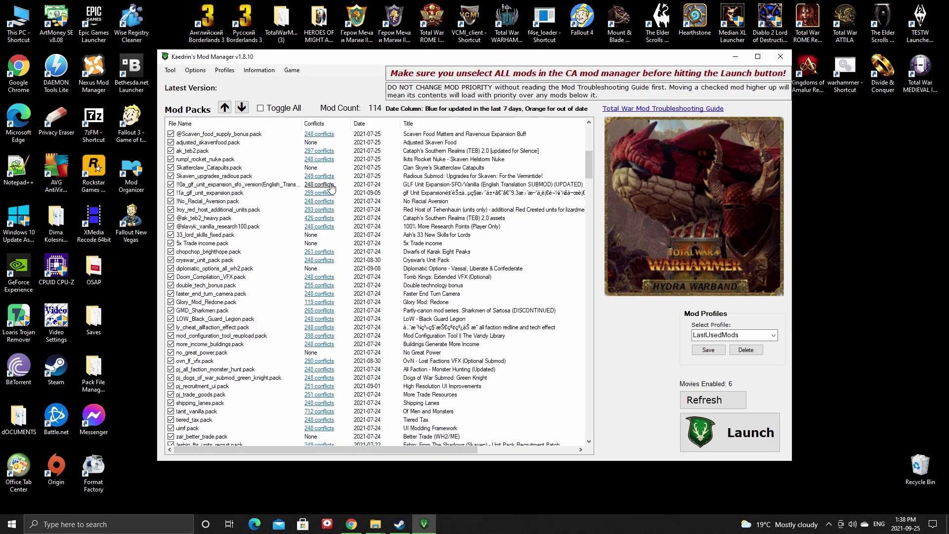
pyautogui.click(321, 184)
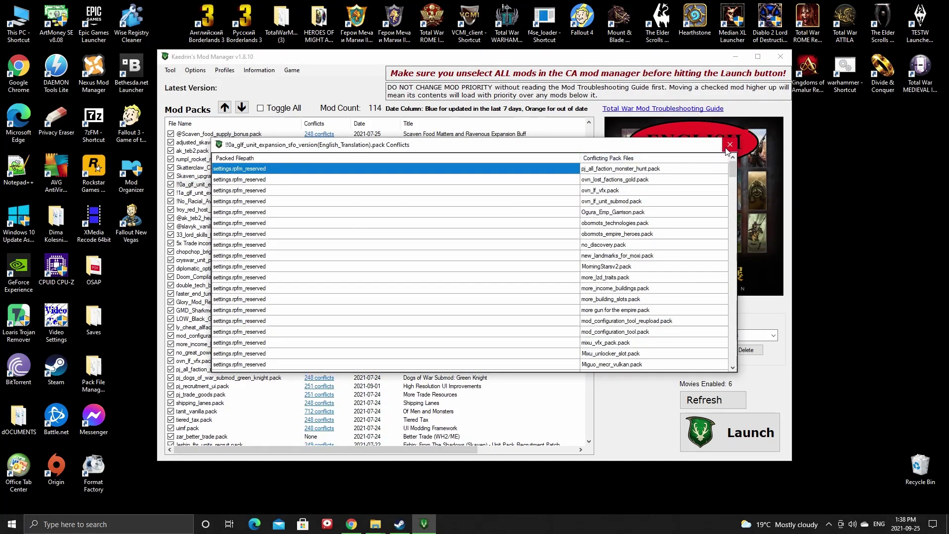
pyautogui.click(728, 145)
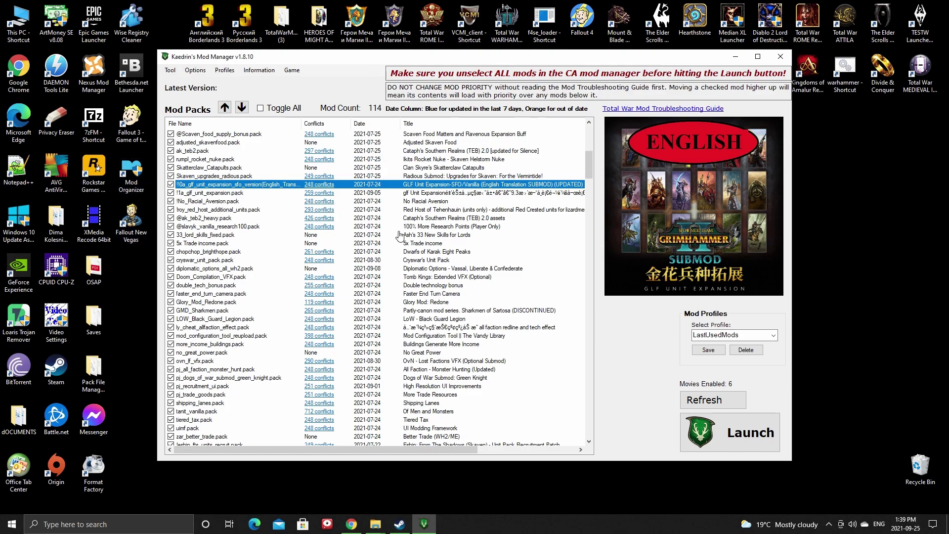
pyautogui.scroll(4, 273, 237)
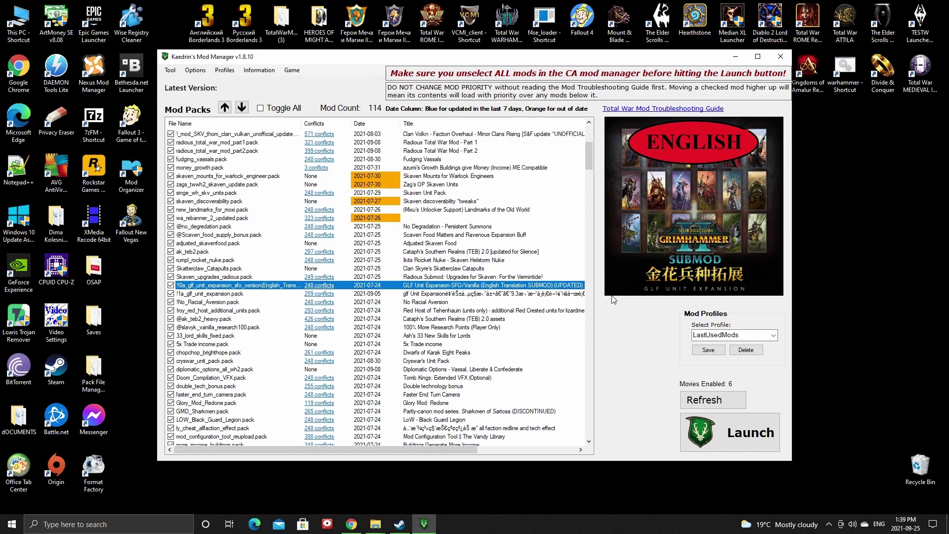
pyautogui.moveTo(589, 158)
pyautogui.mouseDown()
pyautogui.moveTo(593, 142)
pyautogui.moveTo(589, 175)
pyautogui.mouseUp()
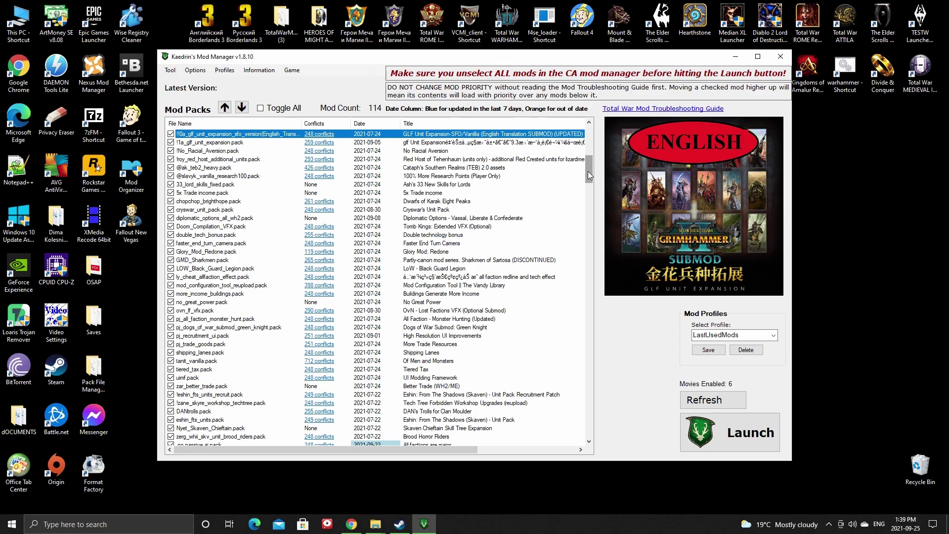
pyautogui.moveTo(590, 174); pyautogui.dragTo(592, 155)
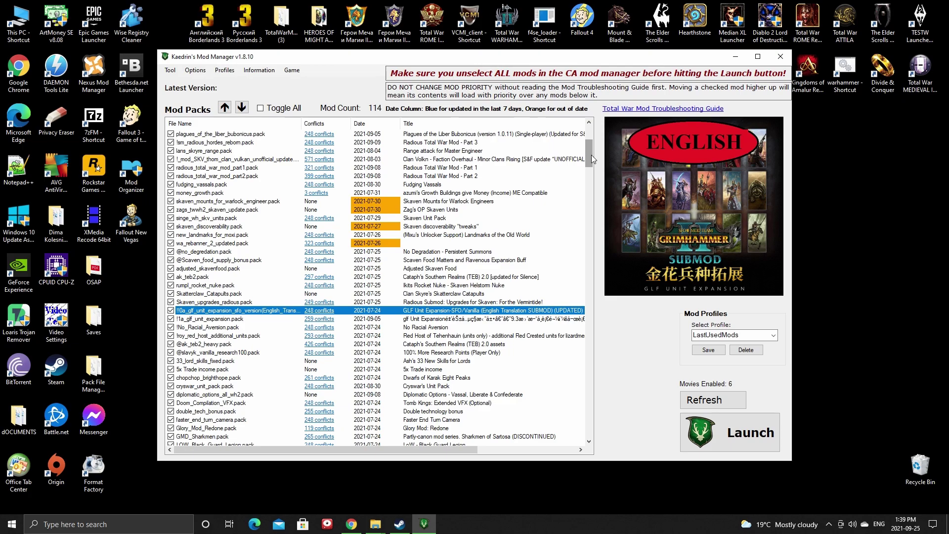
pyautogui.moveTo(591, 155); pyautogui.dragTo(602, 174)
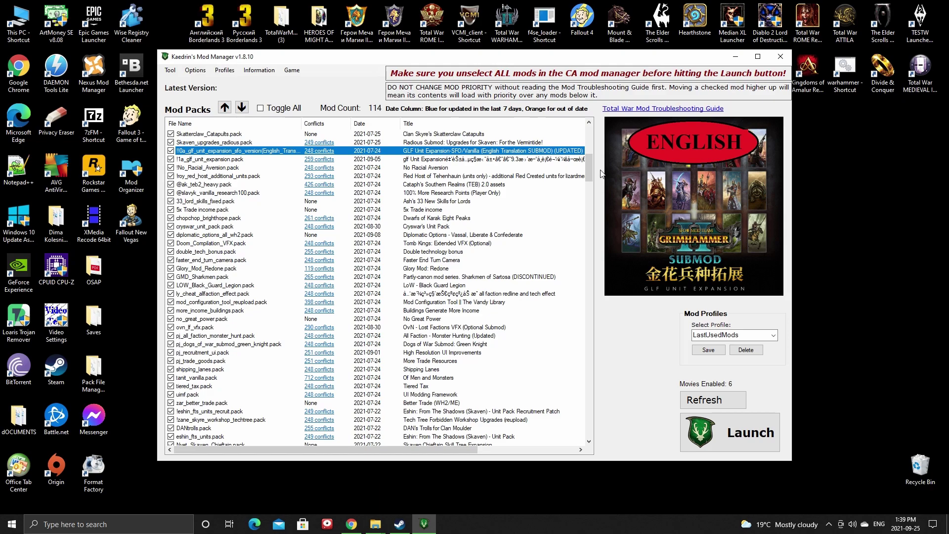
pyautogui.scroll(8, 590, 168)
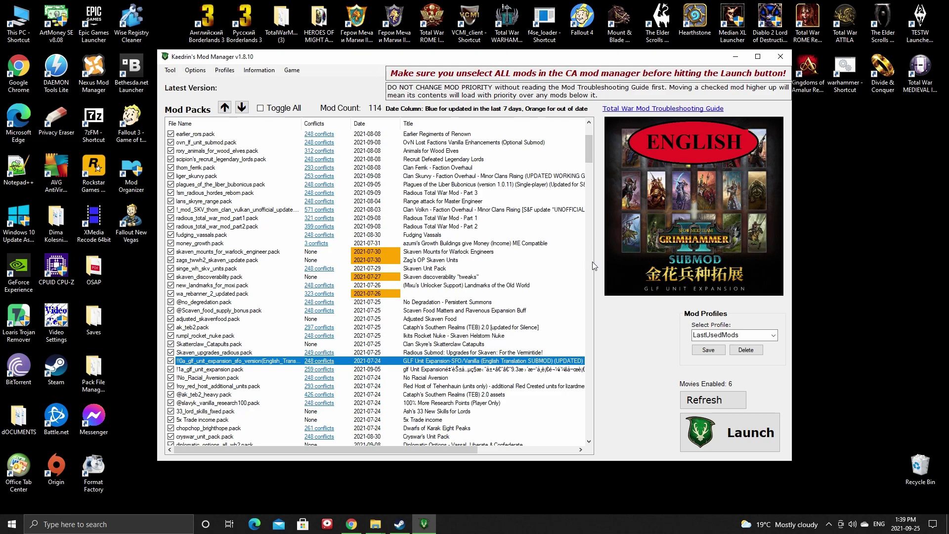
pyautogui.scroll(4, 594, 266)
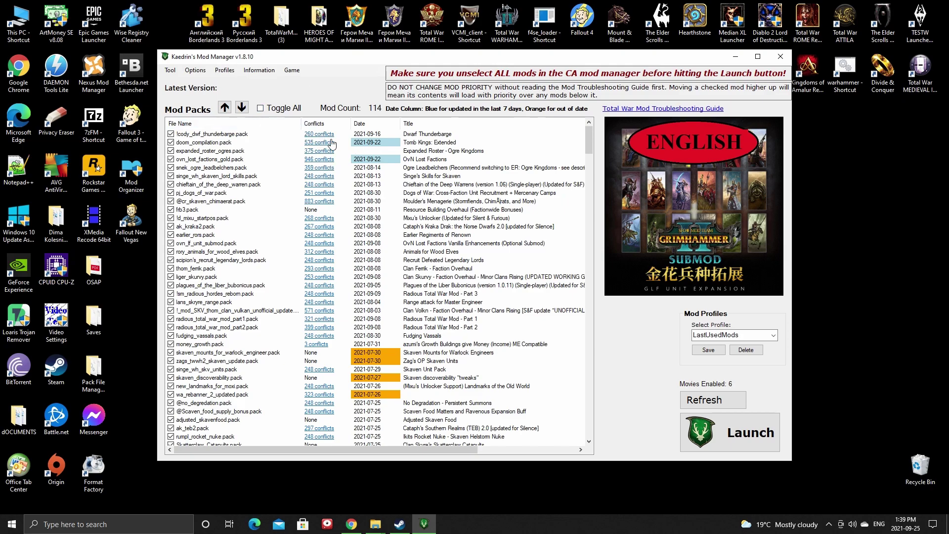
# Check the Options menu and review the 260 file conflicts of !cody_dwf_thunderbarge.pack
pyautogui.click(197, 72)
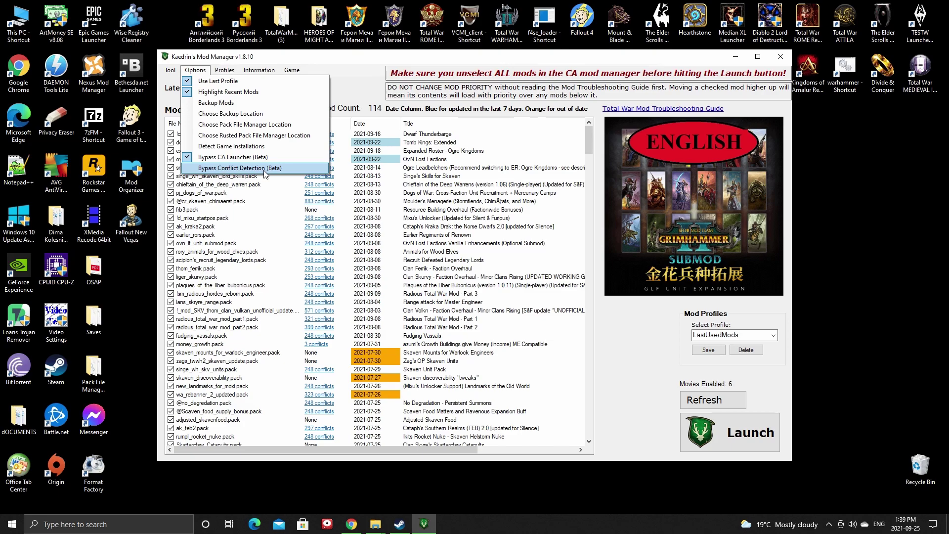
pyautogui.click(353, 72)
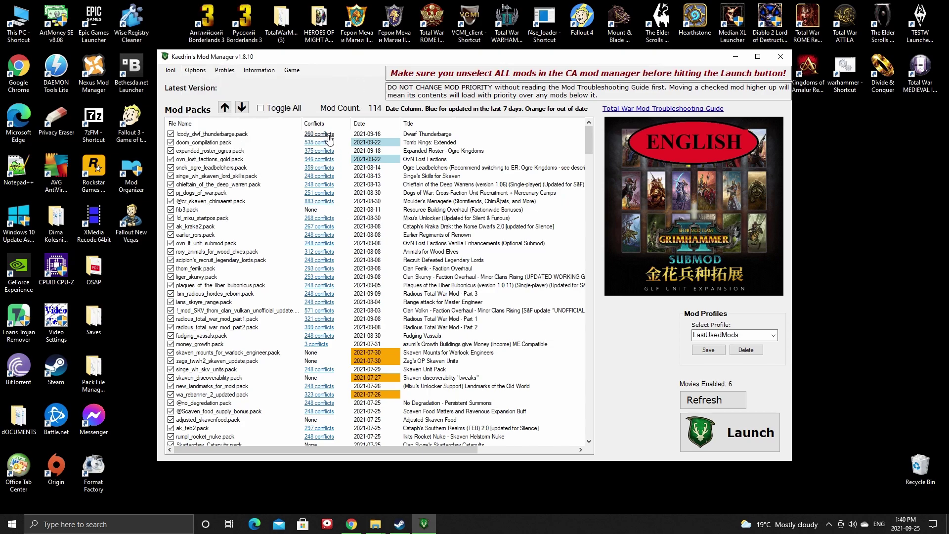
pyautogui.click(329, 137)
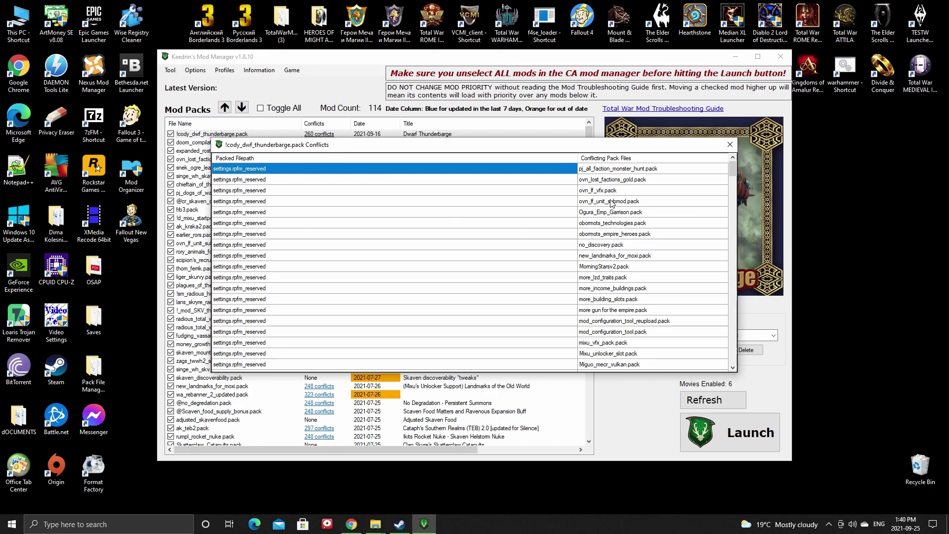
pyautogui.click(731, 144)
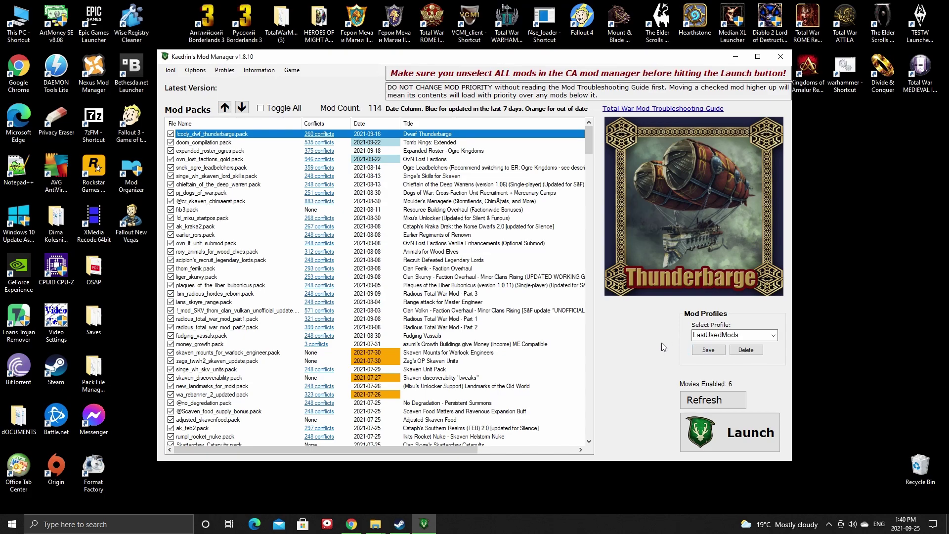
# Open the saved mod profiles dropdown and choose the slaven2 profile
pyautogui.moveTo(591, 148)
pyautogui.mouseDown()
pyautogui.moveTo(597, 202)
pyautogui.moveTo(597, 156)
pyautogui.mouseUp()
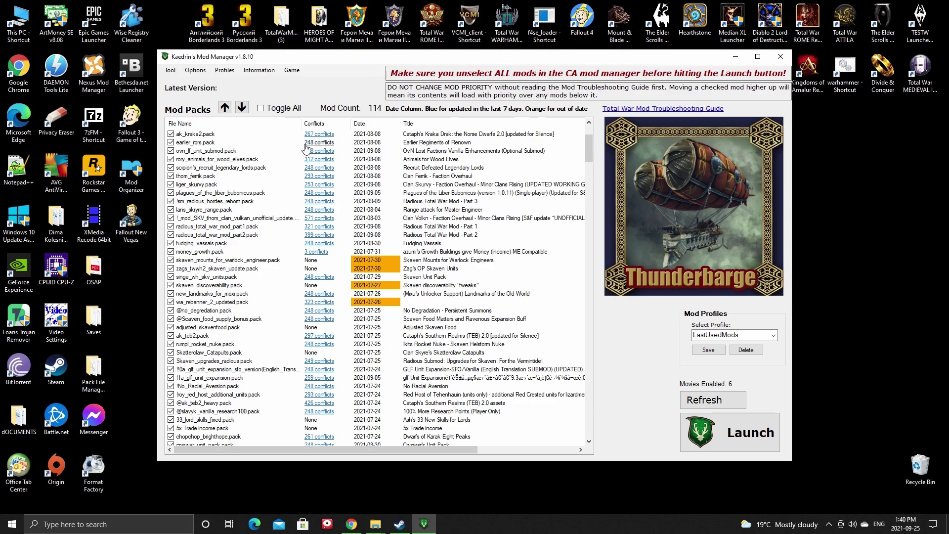
pyautogui.moveTo(590, 149); pyautogui.dragTo(591, 140)
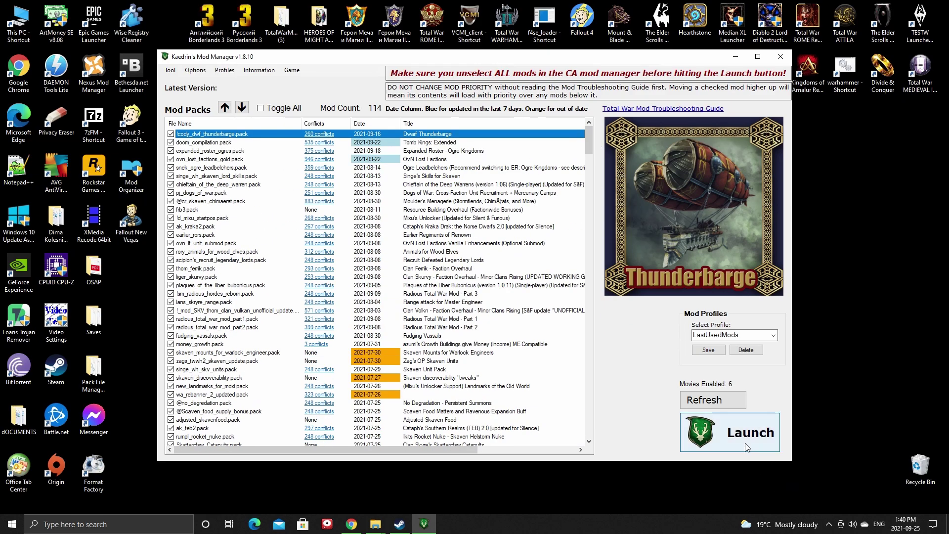
pyautogui.click(772, 336)
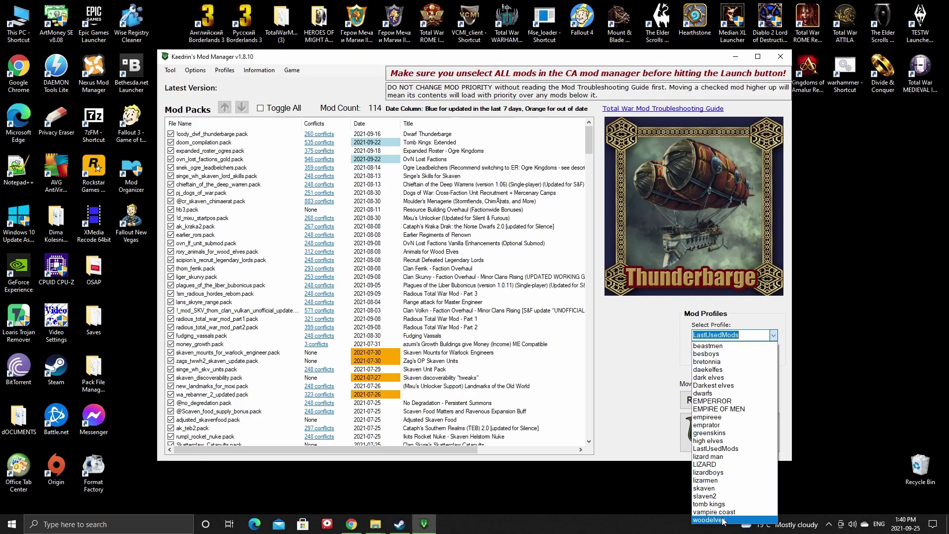
pyautogui.click(716, 495)
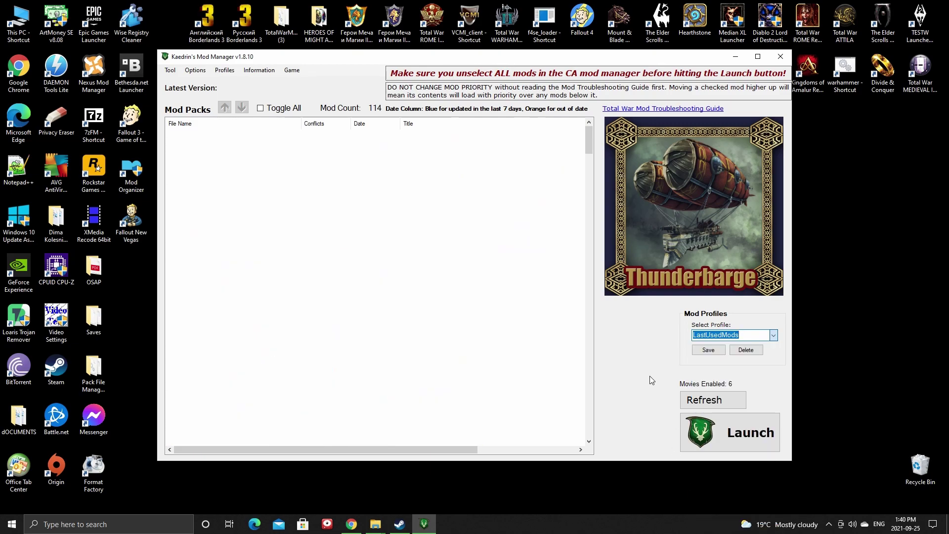
# Pick the slaven2 profile with its Skaven mod packs and launch Total War: Warhammer II
pyautogui.moveTo(588, 151); pyautogui.dragTo(594, 205)
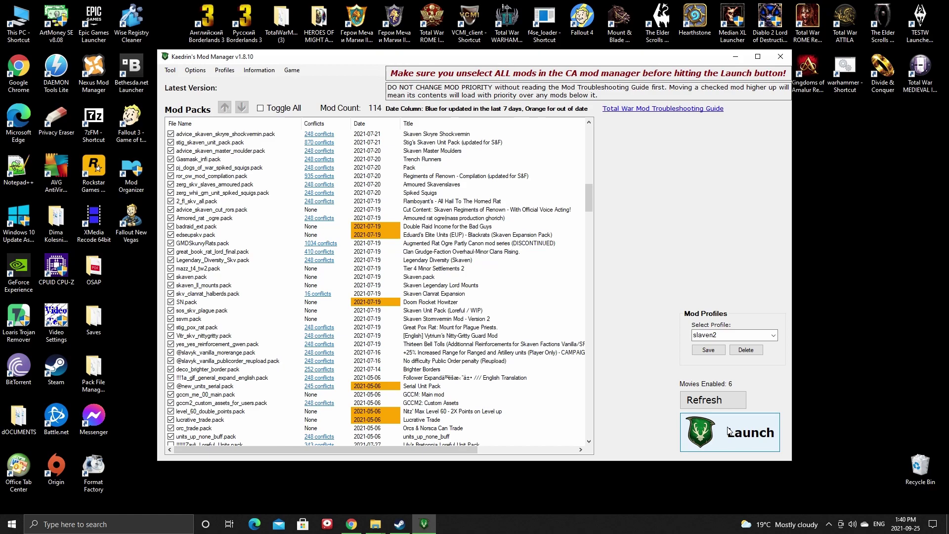
pyautogui.click(744, 443)
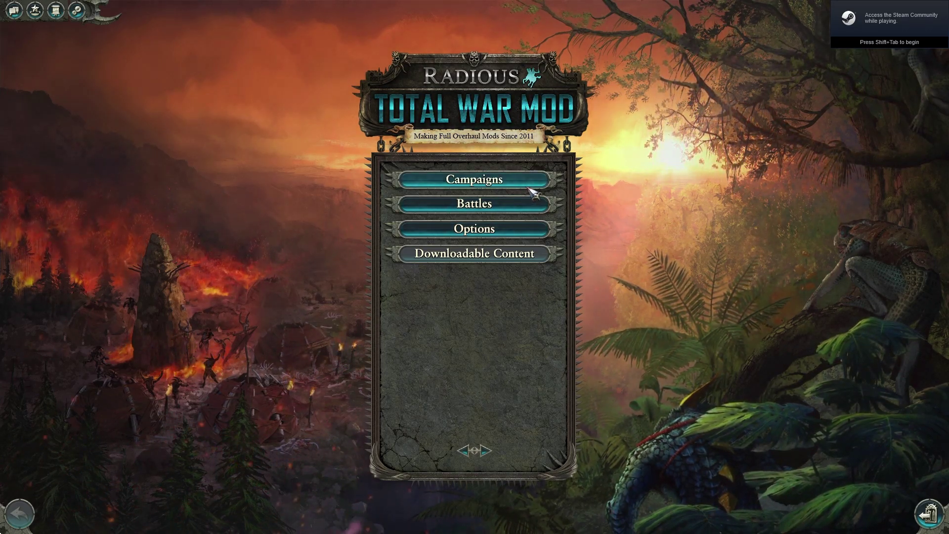
# From the Radious main menu, glance at Battles, then go to Campaigns > New Campaign
pyautogui.click(497, 207)
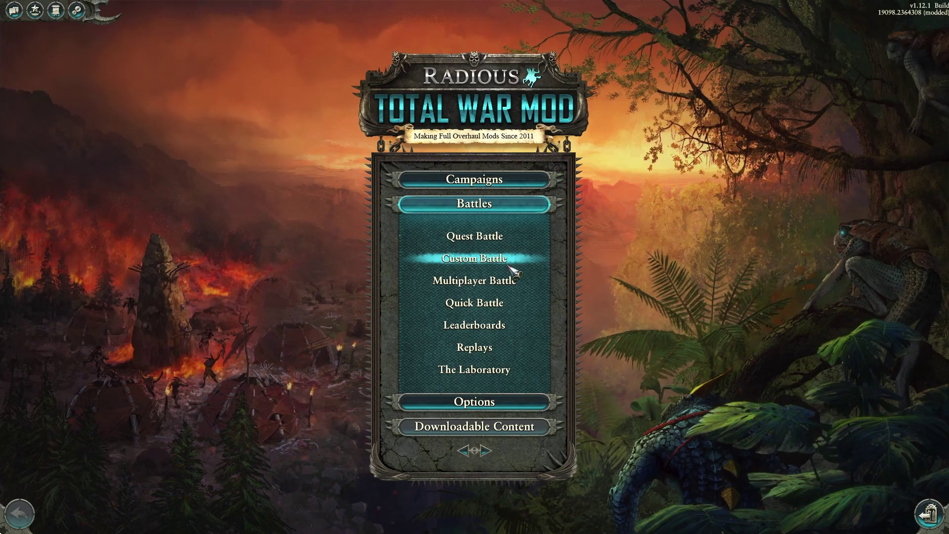
pyautogui.click(508, 181)
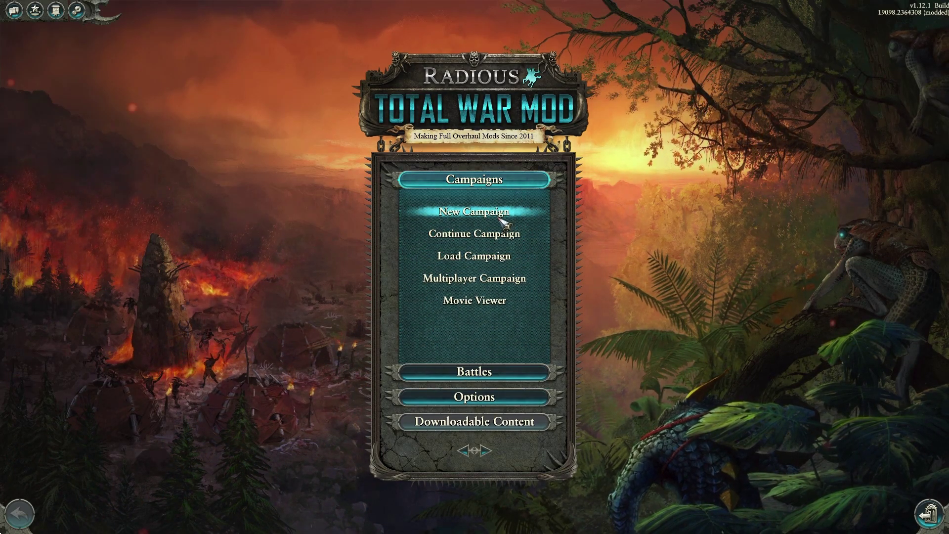
pyautogui.click(467, 217)
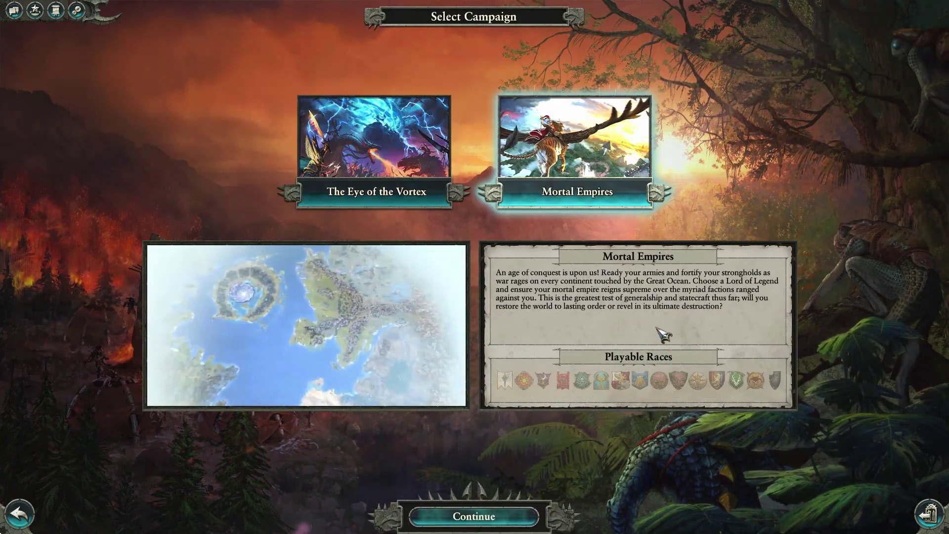
# Continue Mortal Empires to lord selection, browse the lord portraits past Tyrion, then back out
pyautogui.click(478, 526)
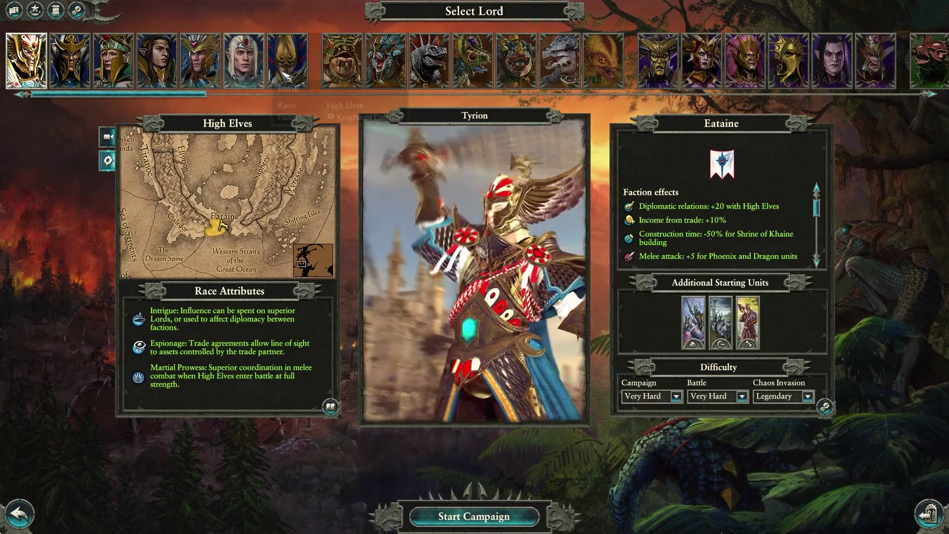
pyautogui.scroll(-3, 173, 65)
pyautogui.scroll(-3, 174, 106)
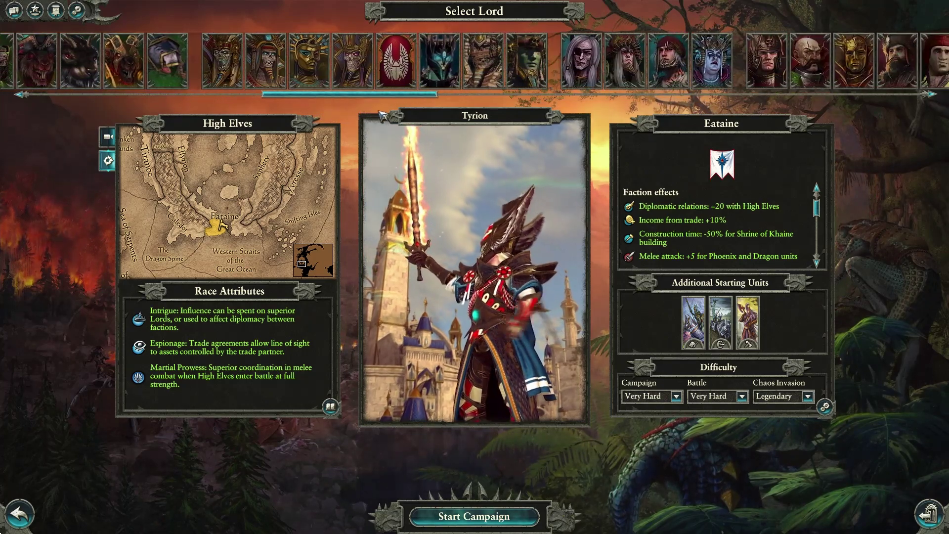
pyautogui.scroll(-10, 764, 107)
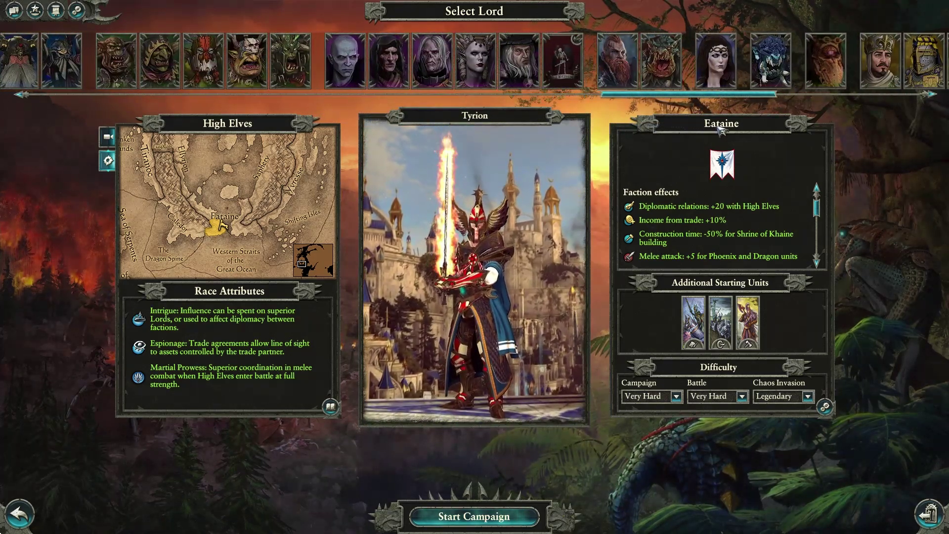
pyautogui.scroll(-10, 764, 106)
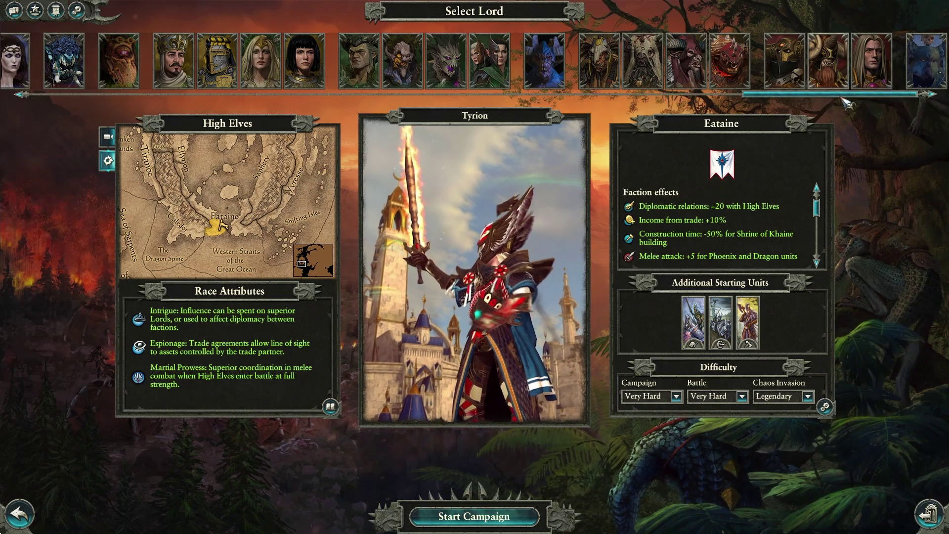
pyautogui.moveTo(848, 104); pyautogui.dragTo(792, 120)
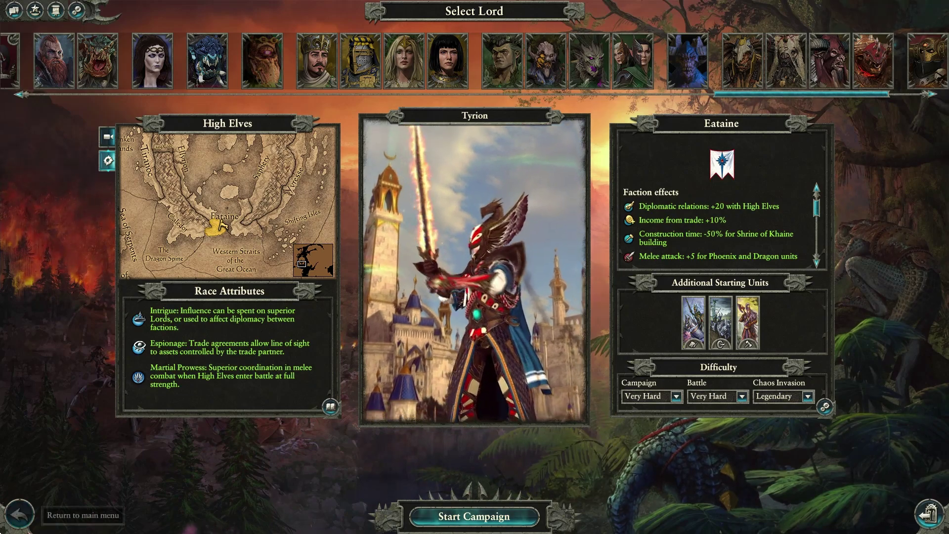
pyautogui.click(19, 515)
# Return to the main menu and open the Battles > Custom Battle setup
pyautogui.click(20, 515)
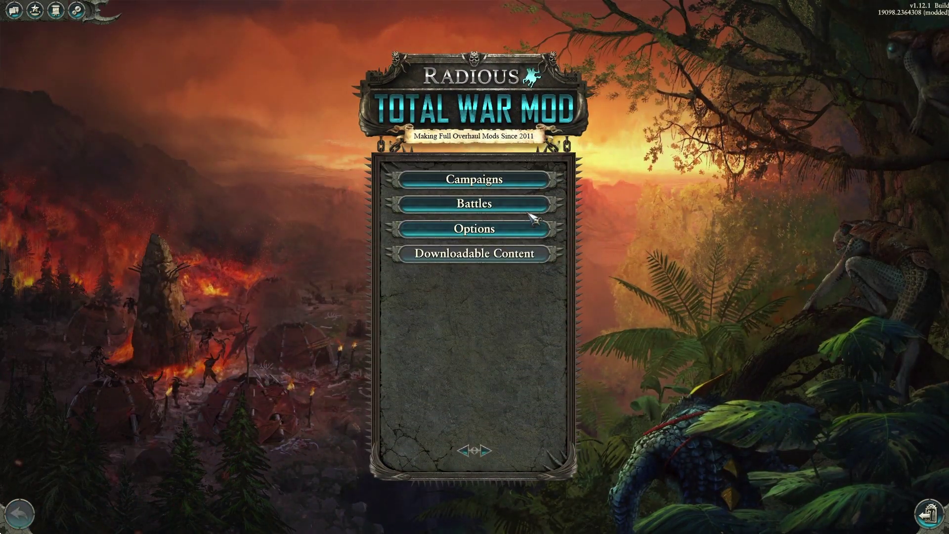
pyautogui.click(524, 206)
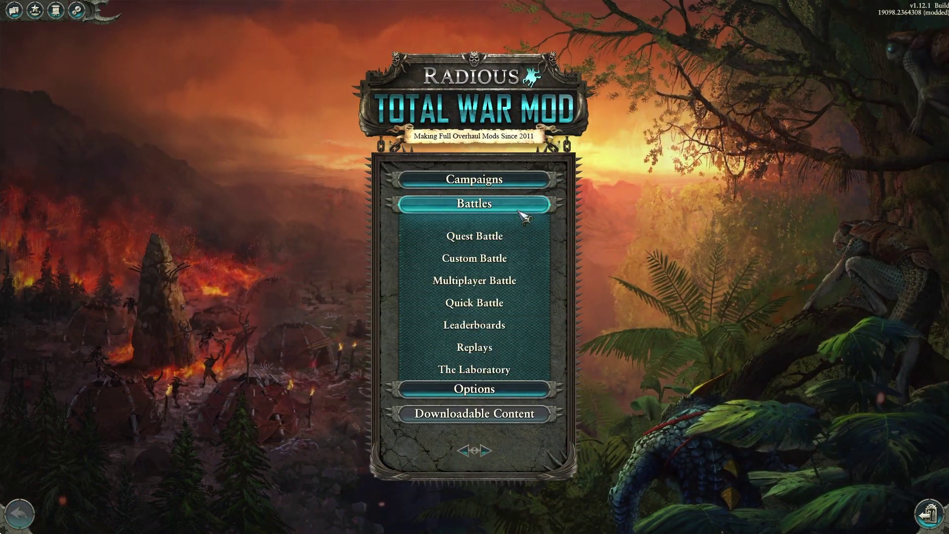
pyautogui.click(493, 265)
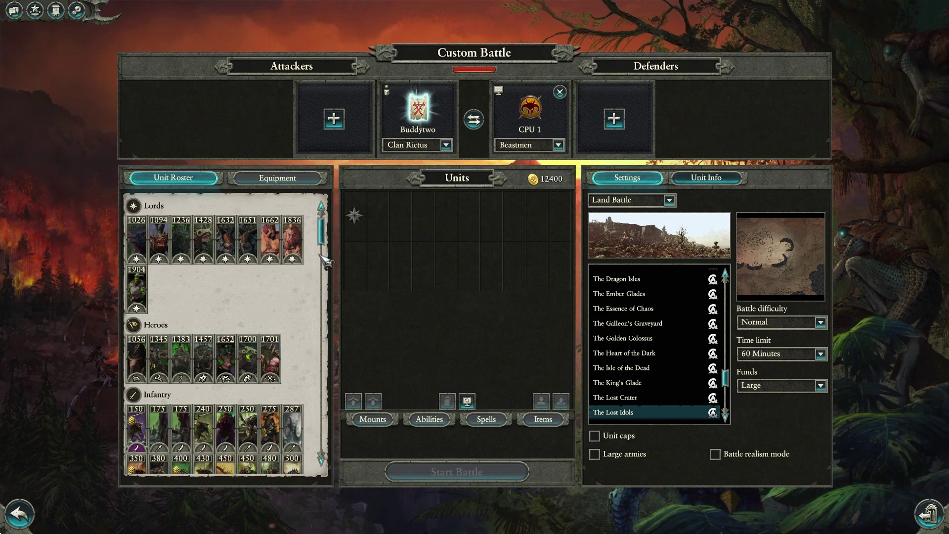
# Scroll the Clan Rictus versus Beastmen Unit Roster, then head back to the main menu
pyautogui.scroll(-1, 331, 260)
pyautogui.scroll(-3, 331, 261)
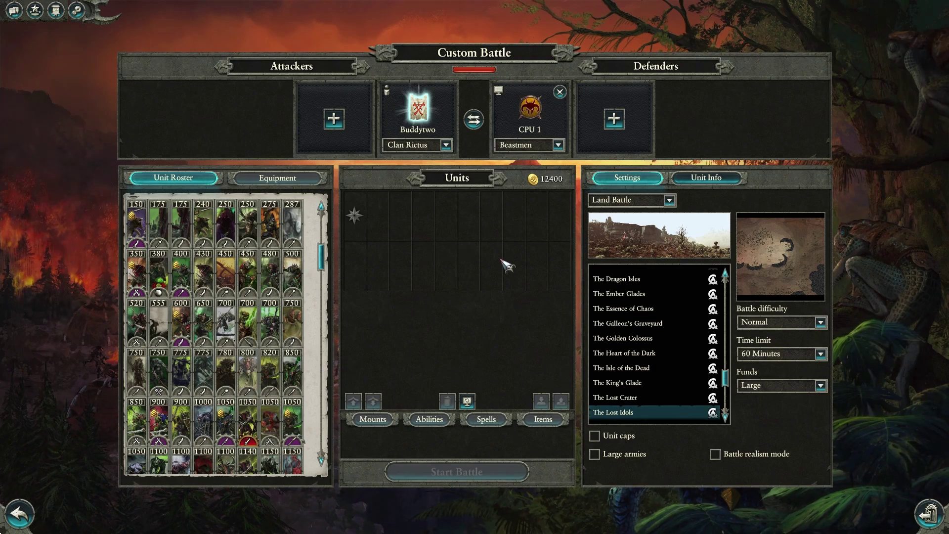
pyautogui.scroll(-6, 333, 274)
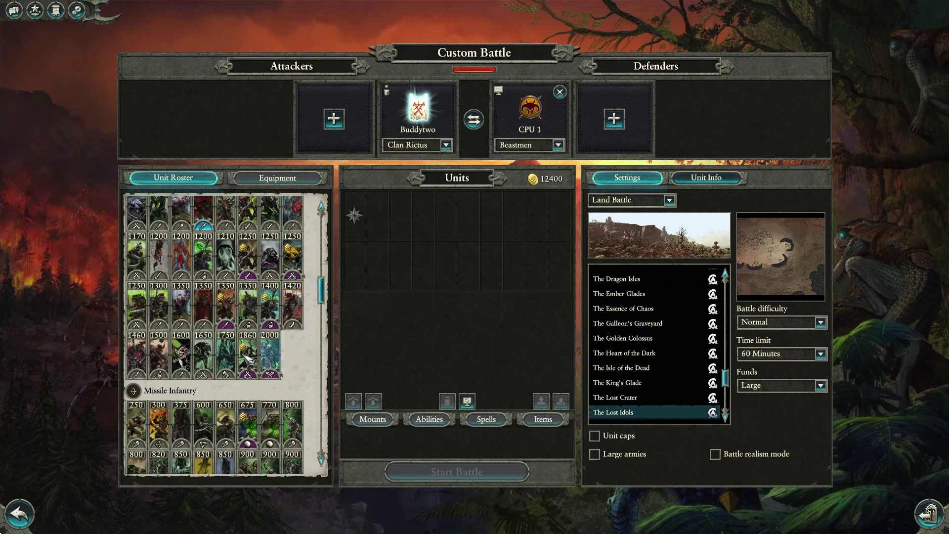
pyautogui.scroll(-2, 331, 324)
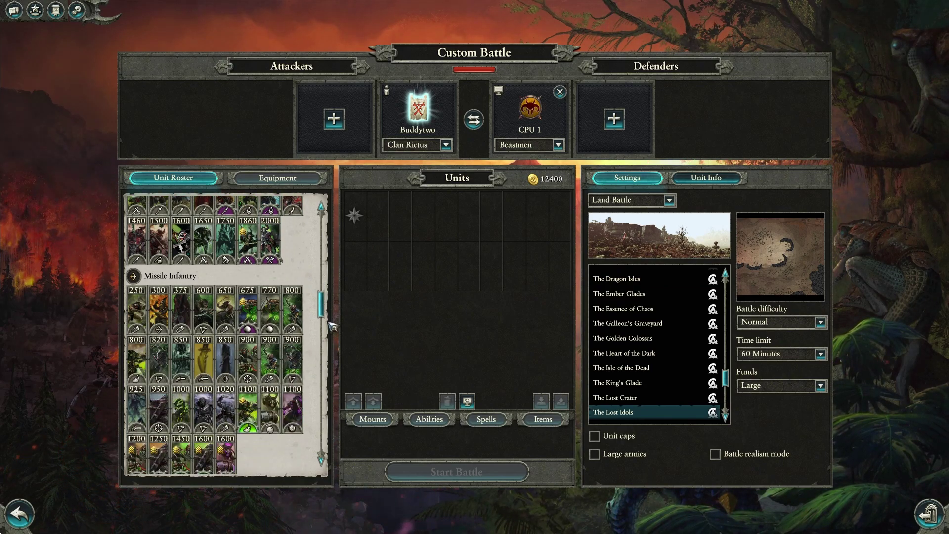
pyautogui.scroll(-4, 331, 326)
pyautogui.scroll(3, 332, 327)
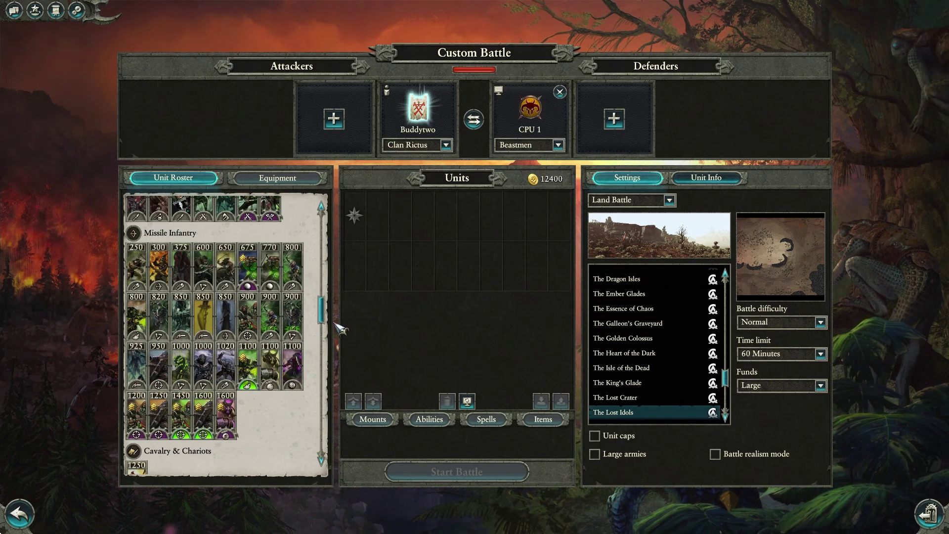
pyautogui.click(20, 514)
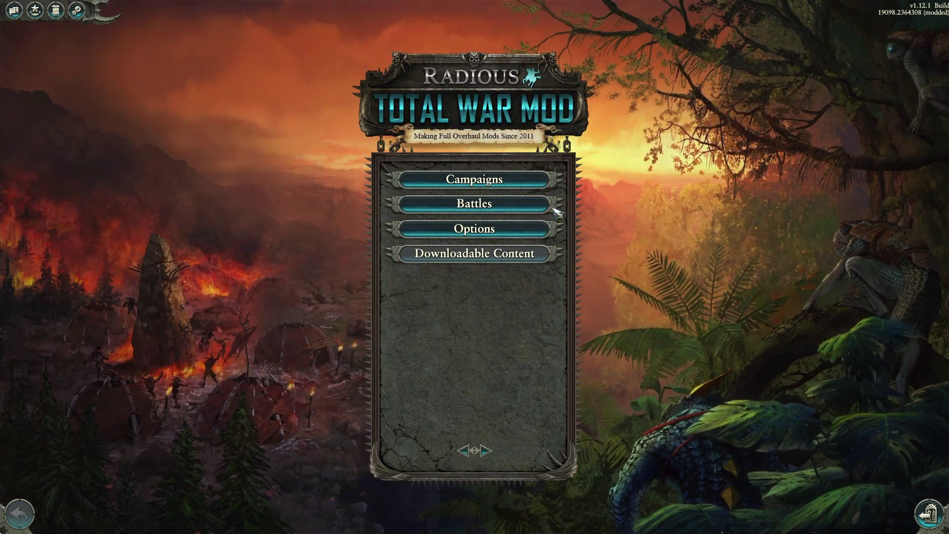
# Reopen the Mortal Empires new campaign setup, back out with Esc, and quit the game
pyautogui.click(537, 179)
pyautogui.click(477, 180)
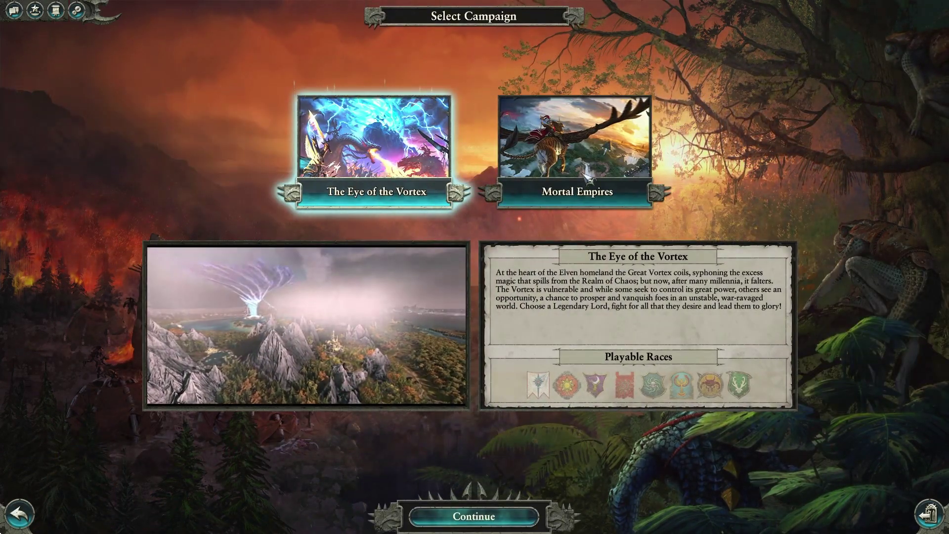
pyautogui.click(576, 148)
pyautogui.click(473, 517)
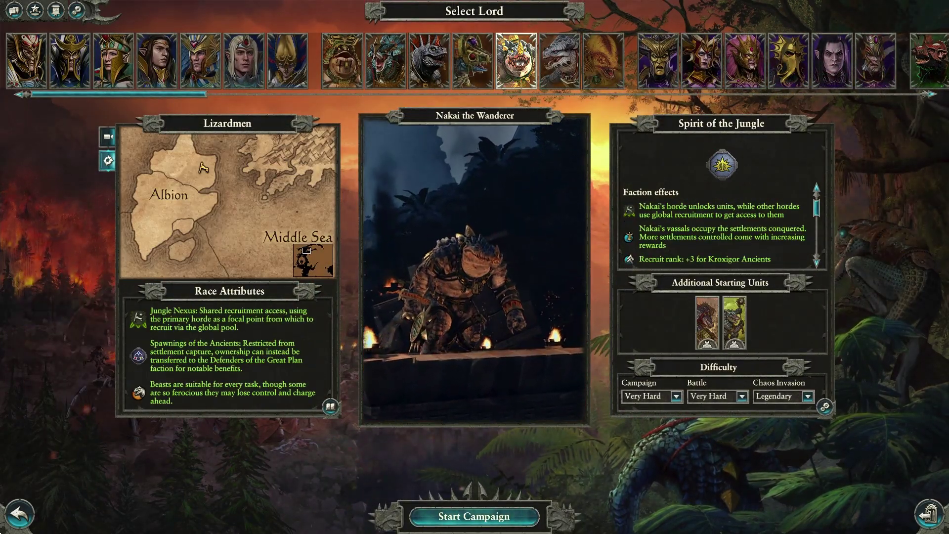
pyautogui.press('Escape')
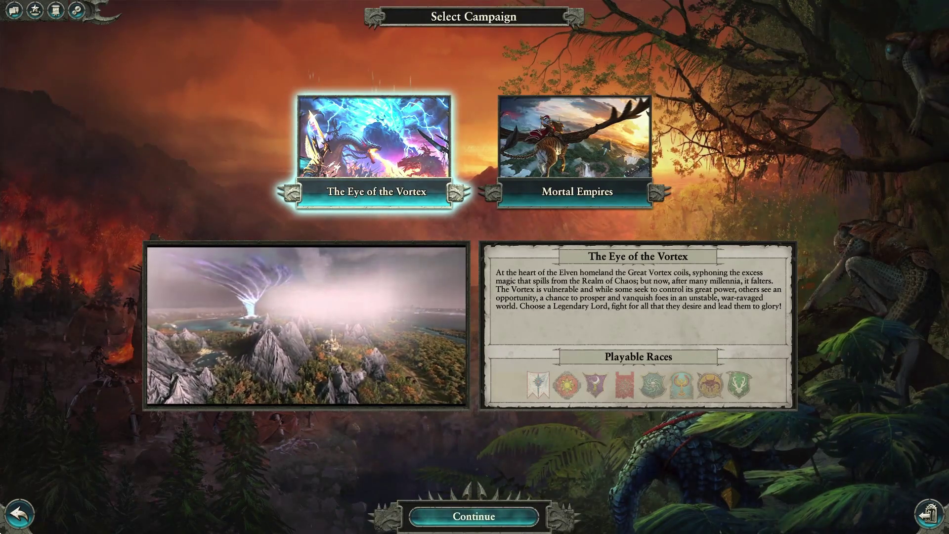
pyautogui.click(929, 515)
pyautogui.click(468, 323)
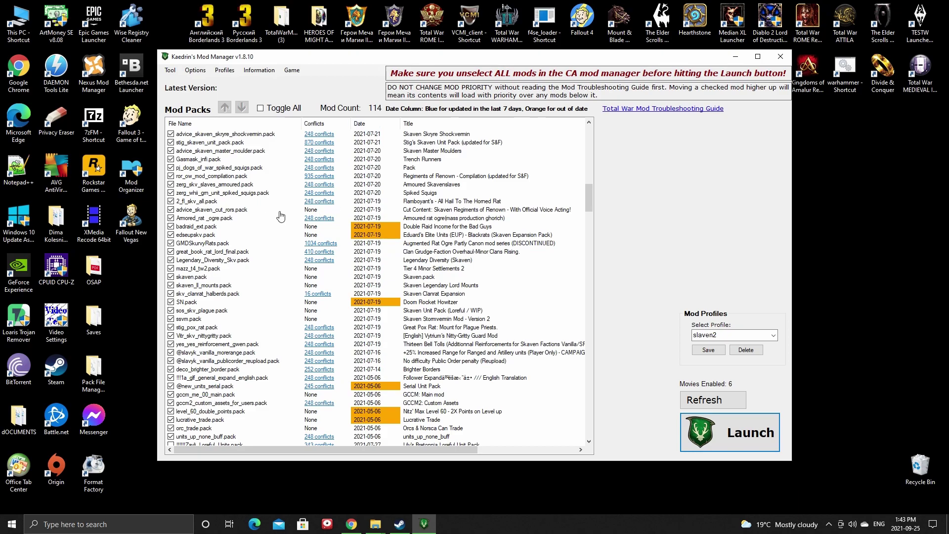
# Scroll the slaven2 Mod Packs list, then bring forward the WARHAMMER II data folder window
pyautogui.scroll(-6, 276, 217)
pyautogui.scroll(6, 275, 218)
pyautogui.scroll(5, 275, 217)
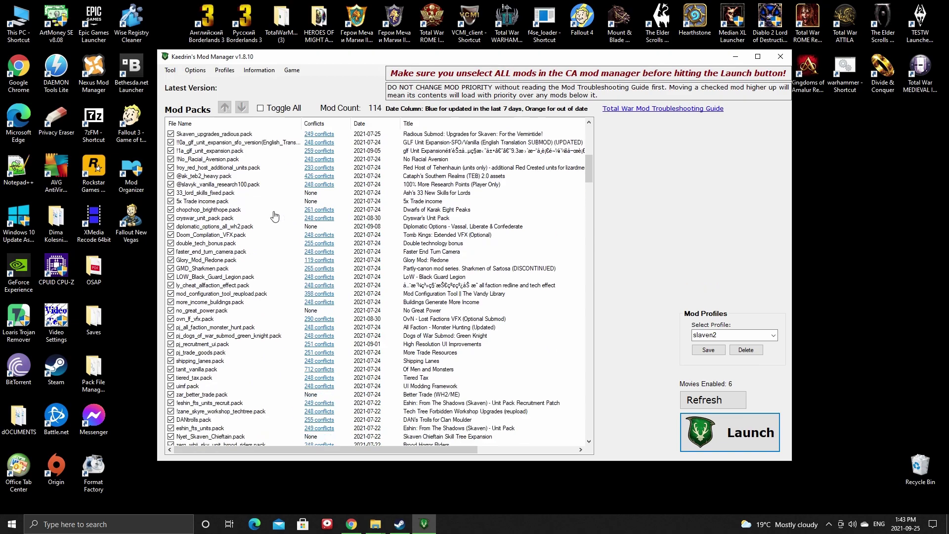
pyautogui.scroll(-2, 275, 216)
pyautogui.scroll(2, 275, 213)
pyautogui.moveTo(587, 170); pyautogui.dragTo(607, 241)
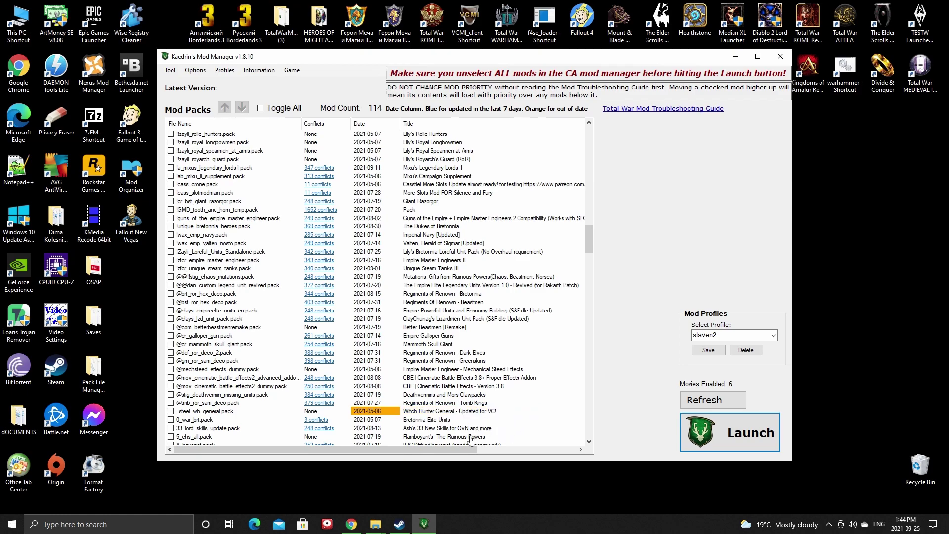
pyautogui.click(376, 530)
pyautogui.click(358, 494)
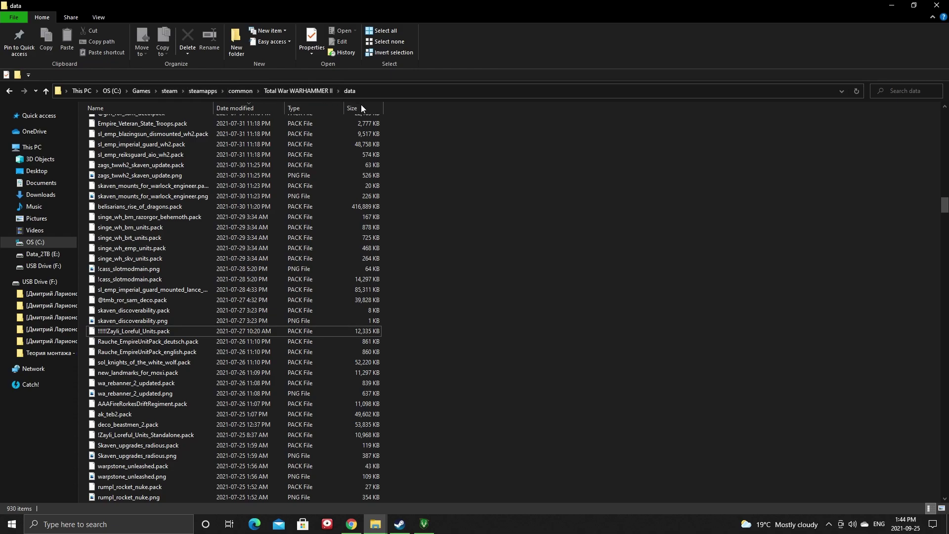
pyautogui.scroll(-12, 346, 262)
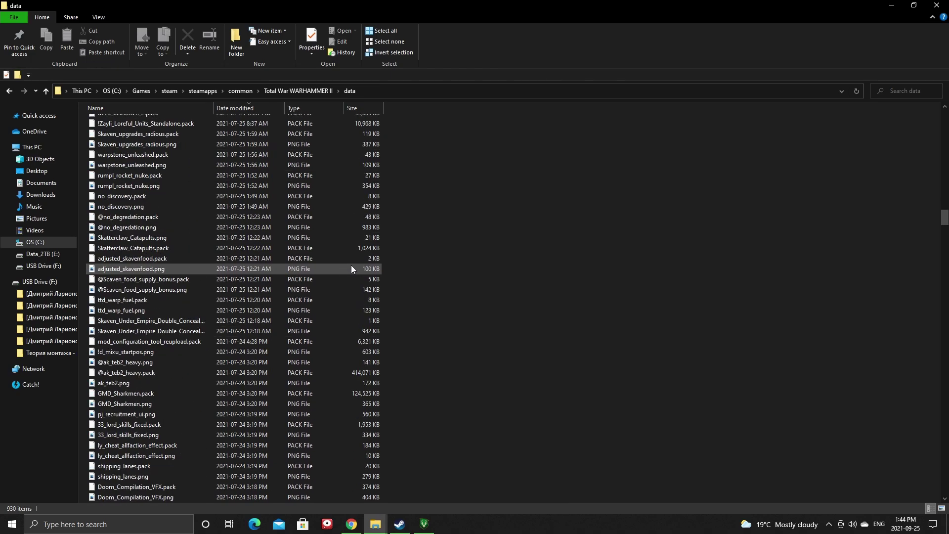
pyautogui.scroll(-20, 360, 259)
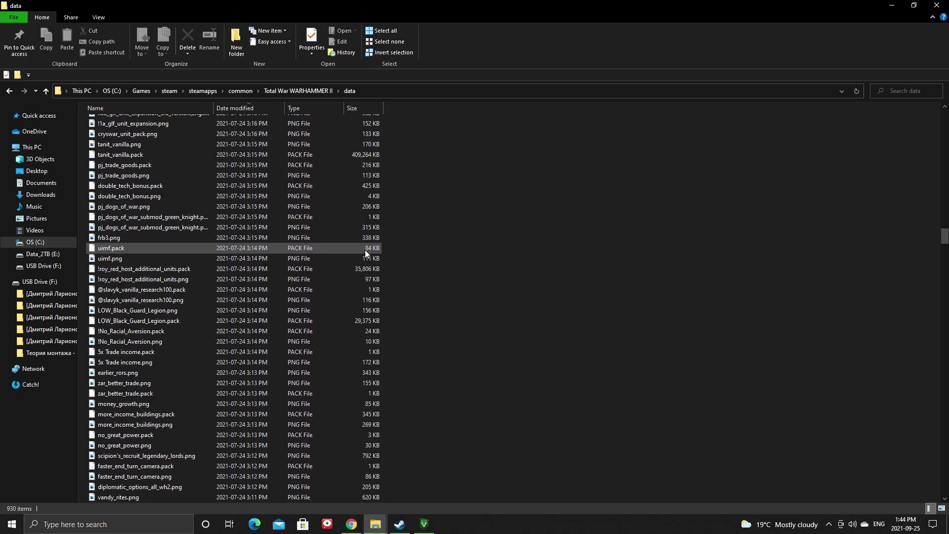
pyautogui.scroll(-20, 366, 250)
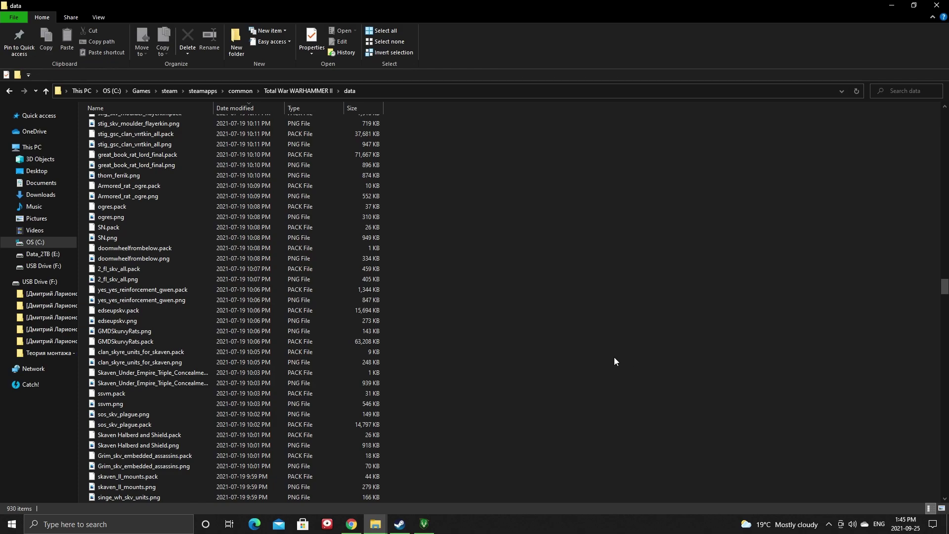
pyautogui.scroll(11, 236, 381)
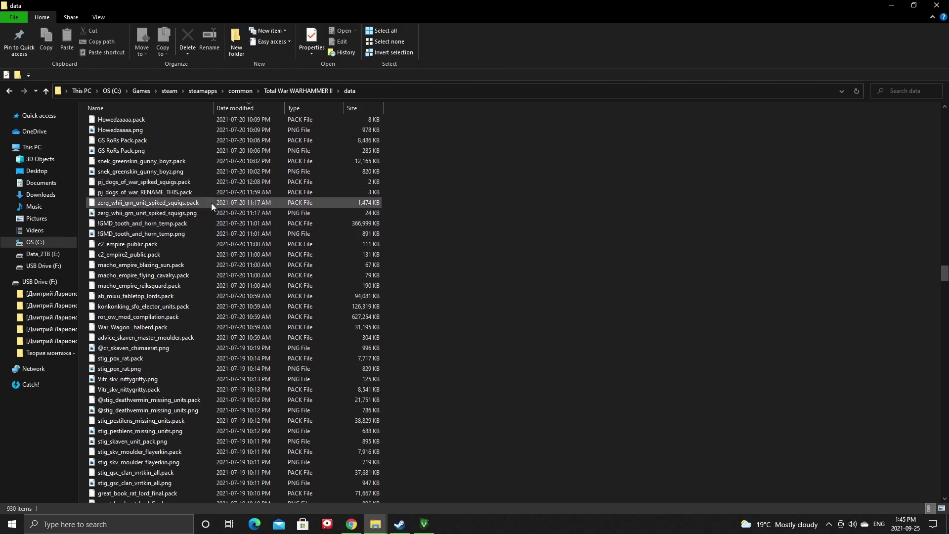
pyautogui.scroll(-13, 213, 206)
pyautogui.scroll(-7, 251, 216)
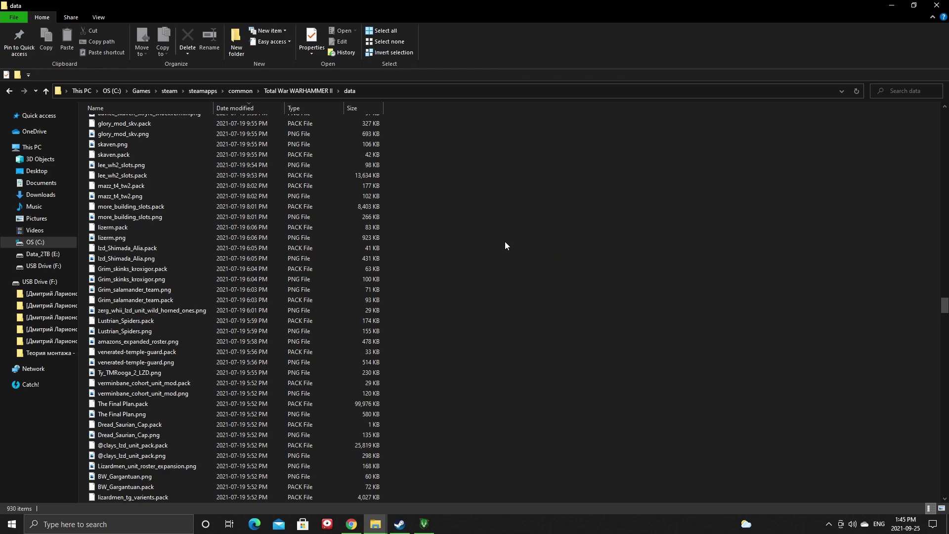
pyautogui.scroll(-6, 499, 250)
pyautogui.scroll(-6, 494, 251)
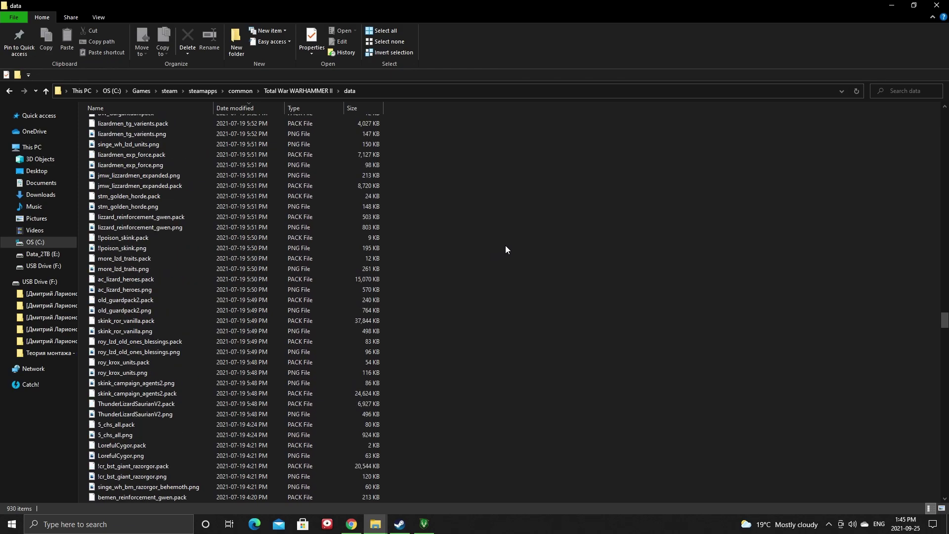
pyautogui.scroll(-20, 503, 242)
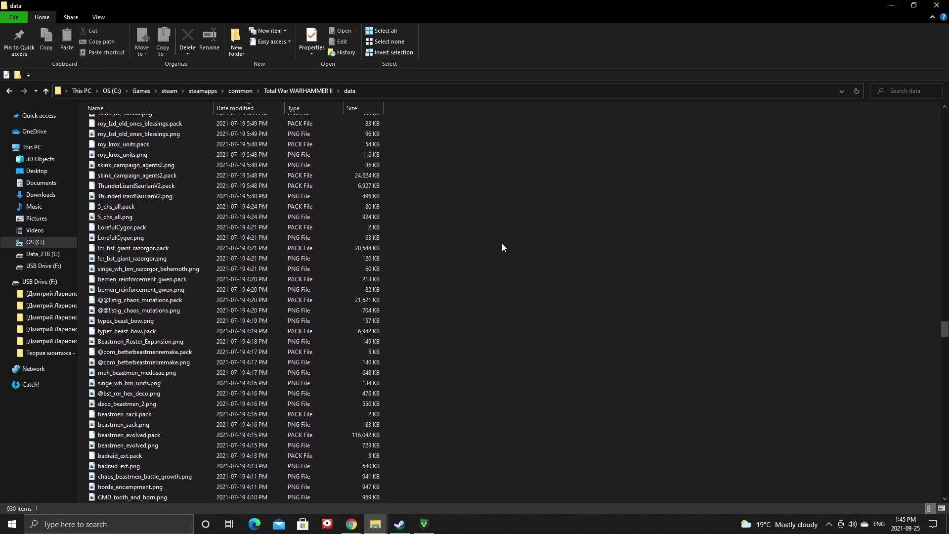
pyautogui.scroll(-15, 500, 242)
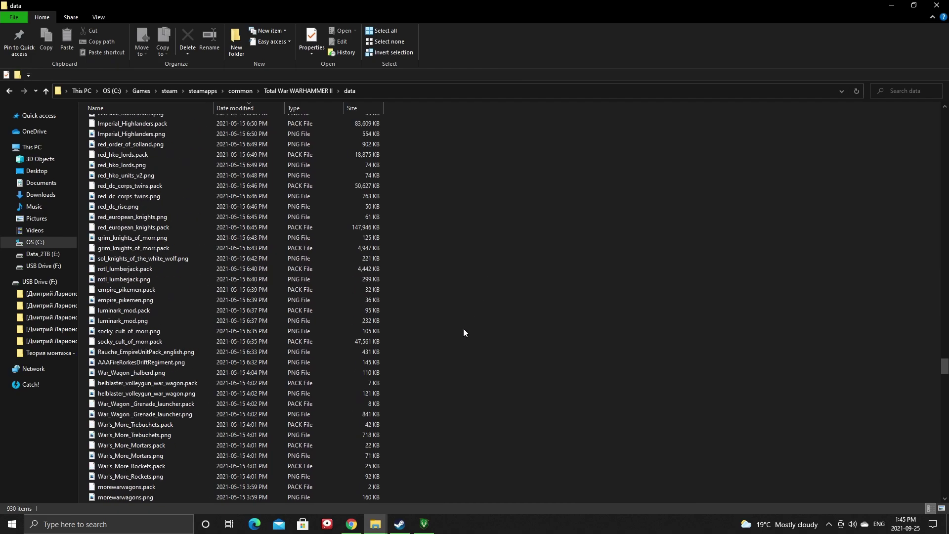
pyautogui.click(399, 524)
# Go to the Total War: WARHAMMER II library page and briefly check its device list
pyautogui.moveTo(96, 27)
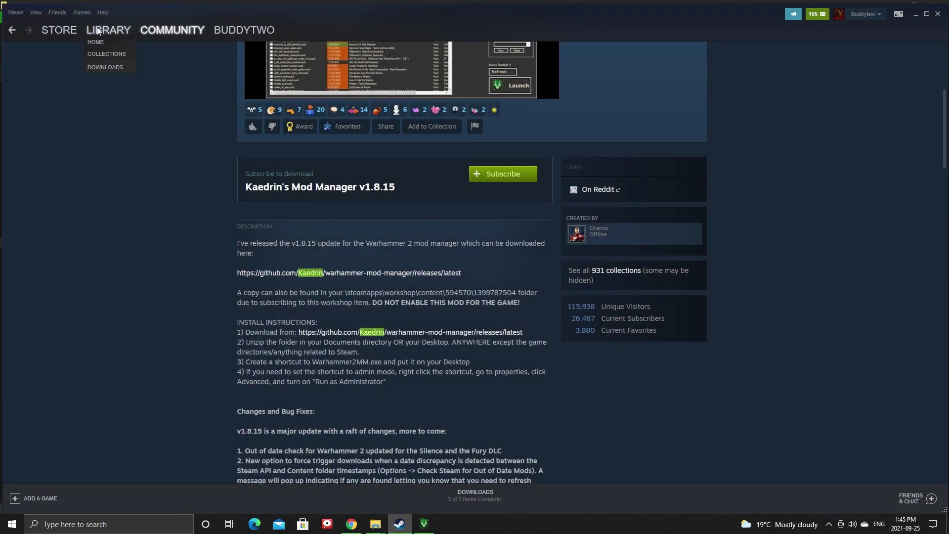
pyautogui.click(95, 43)
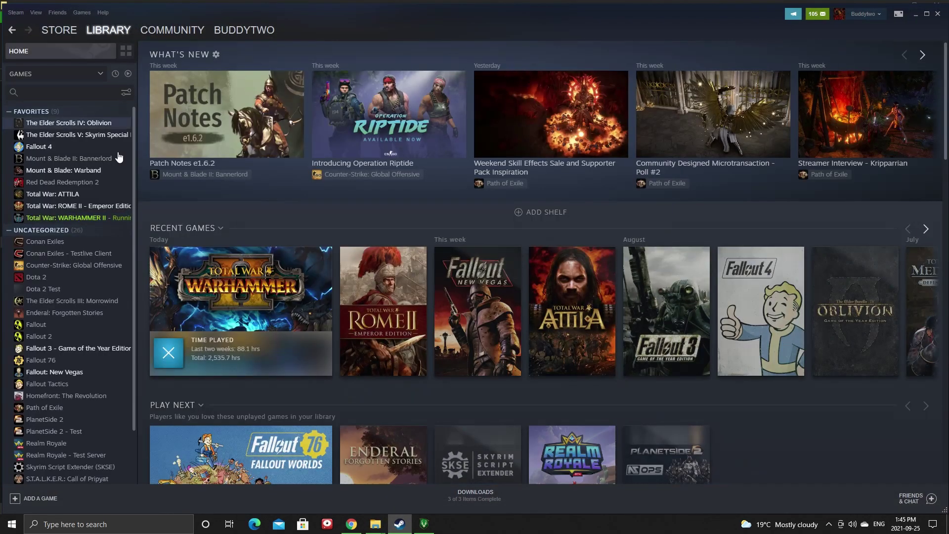
pyautogui.click(63, 218)
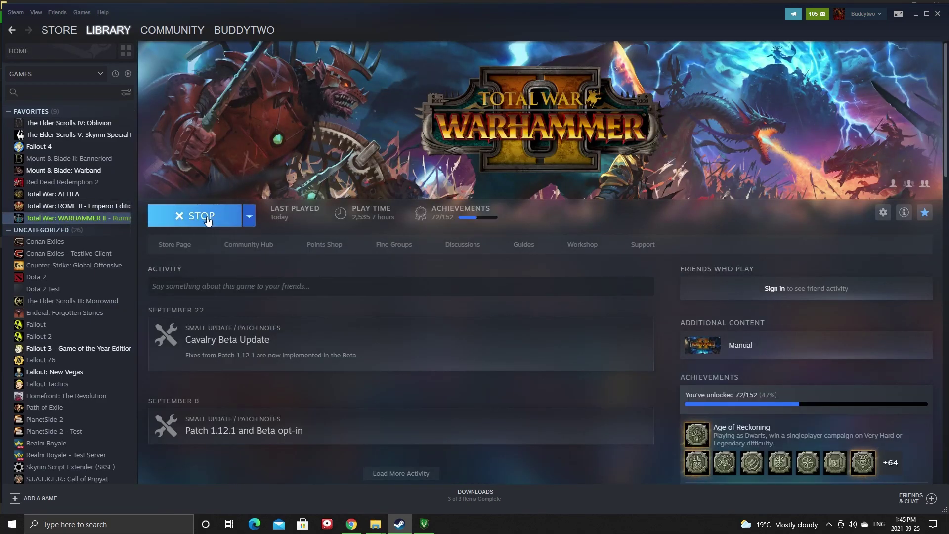
pyautogui.click(250, 216)
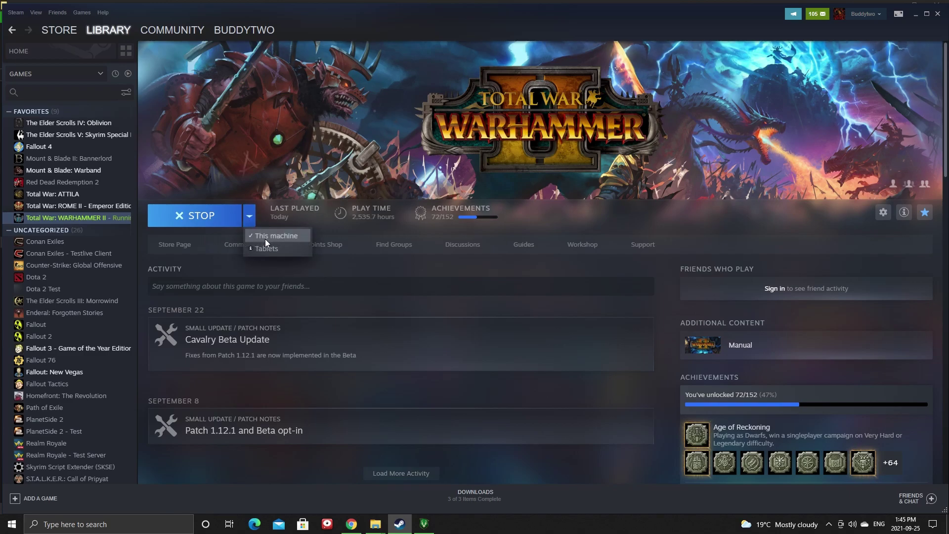
pyautogui.click(403, 245)
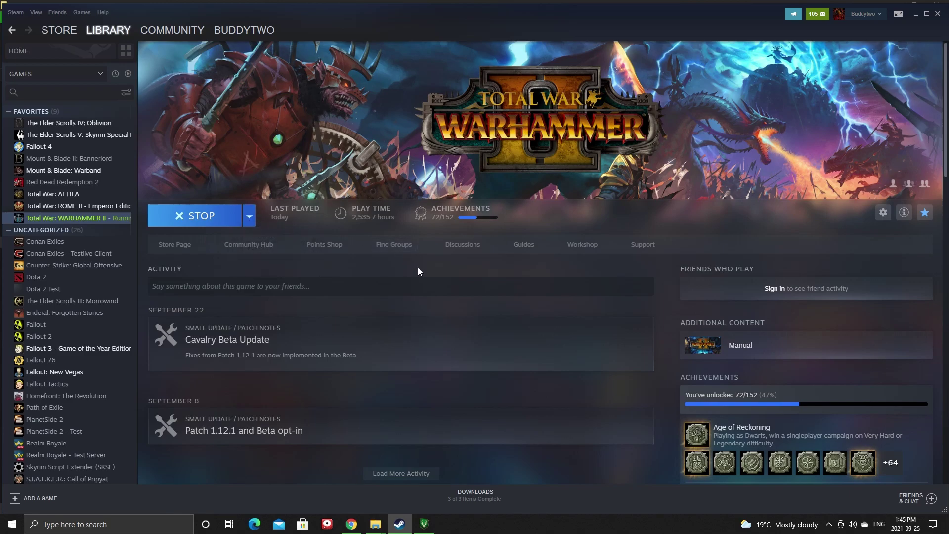
# Close Kaedrin's Mod Manager and the Total War launcher windows
pyautogui.click(425, 524)
pyautogui.click(791, 50)
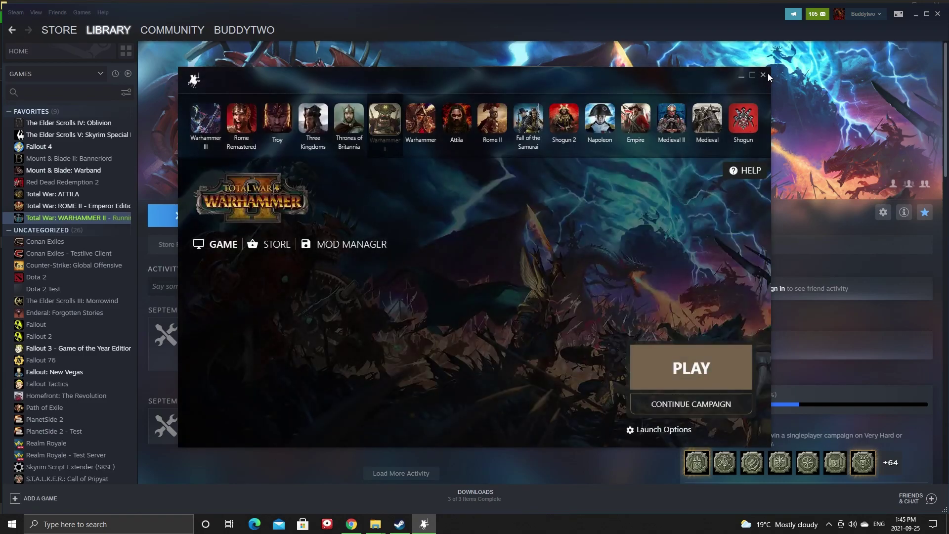
pyautogui.click(762, 75)
pyautogui.rightClick(96, 219)
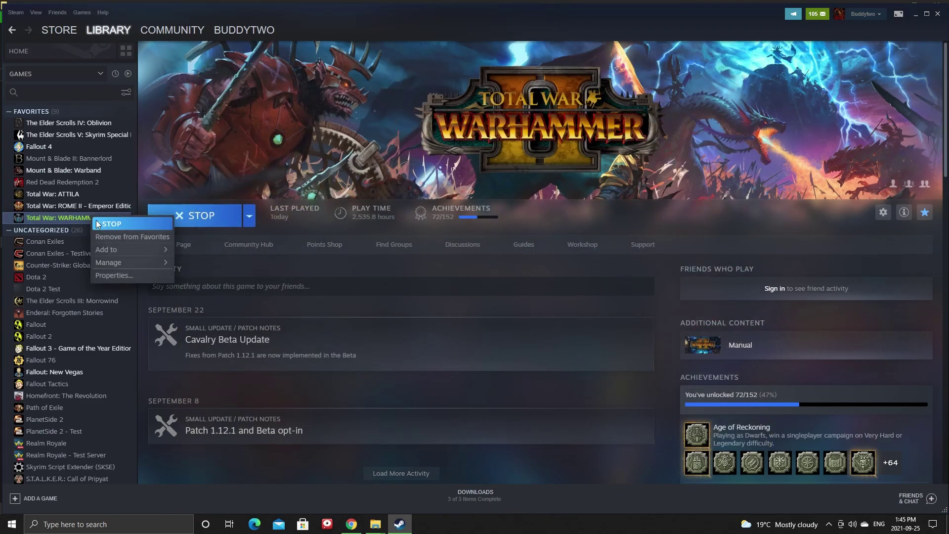
# Open WARHAMMER II Properties on Local Files, showing 59.84 GB on drive C:
pyautogui.moveTo(120, 260)
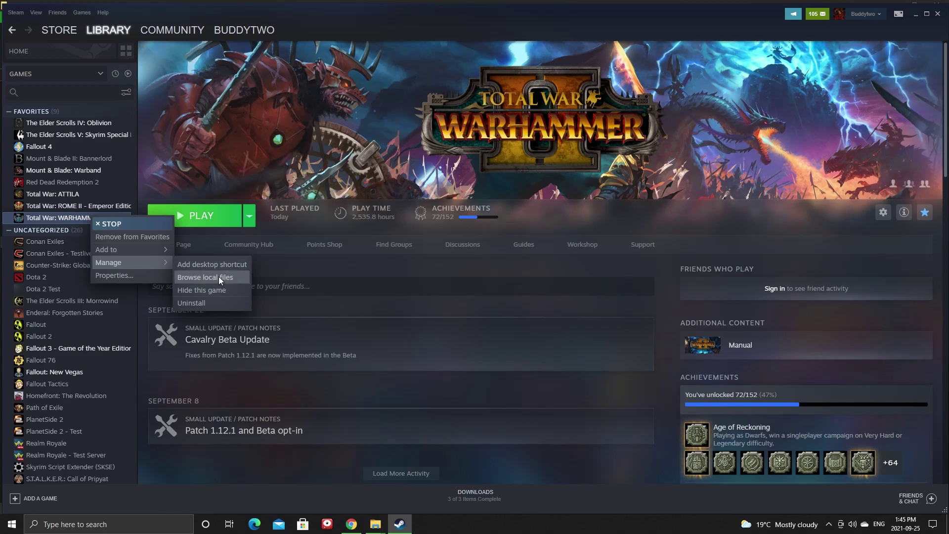
pyautogui.click(145, 275)
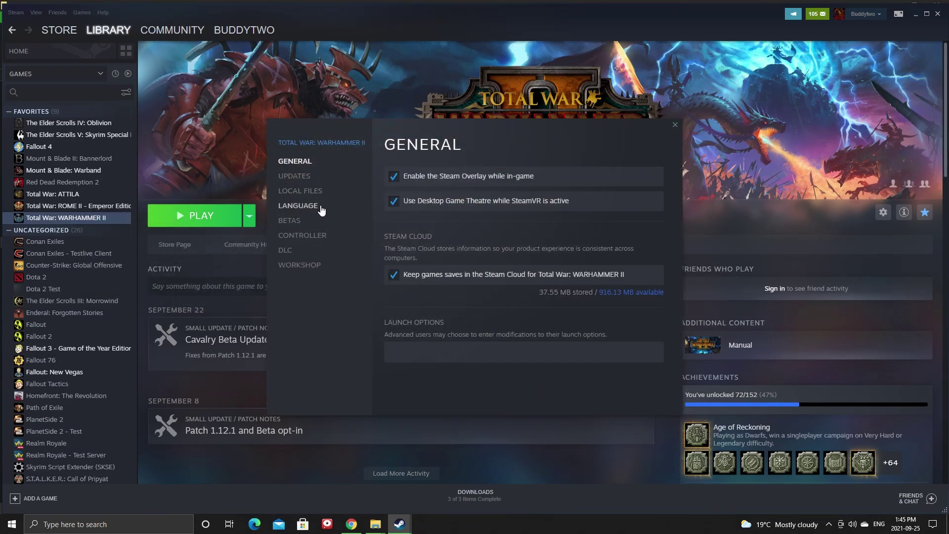
pyautogui.click(301, 193)
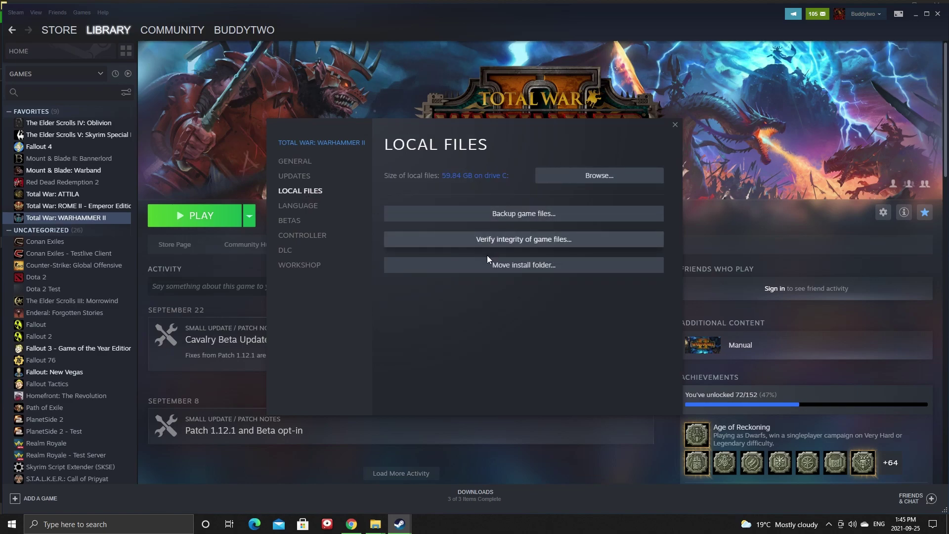